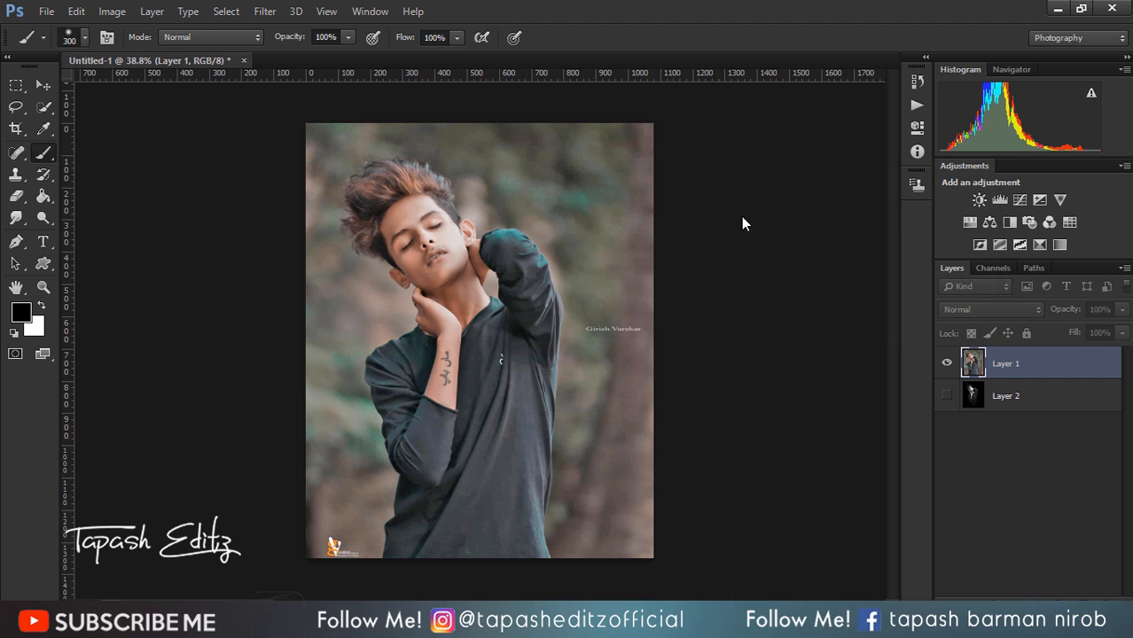
Start a Pen tool path at the wrist under the chin and trace the shirt's outline over the tattooed arm's shoulder
{"action": "scroll", "coordinate": [372, 195], "scroll_direction": "up", "scroll_amount": 3}
{"action": "scroll", "coordinate": [387, 199], "scroll_direction": "down", "scroll_amount": 3}
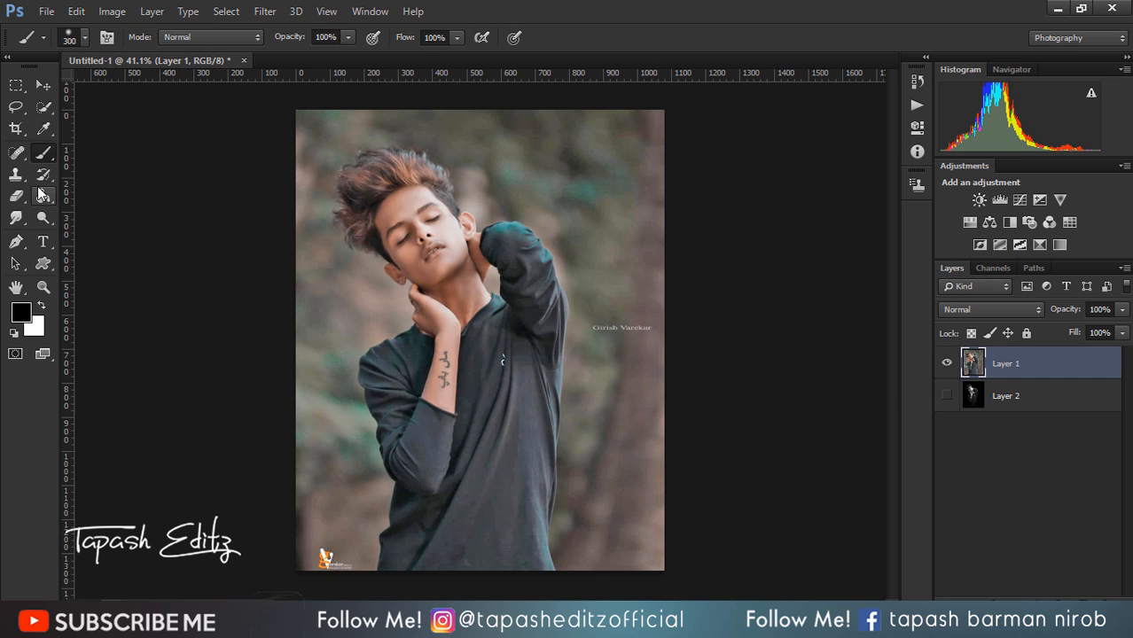
{"action": "left_click", "coordinate": [16, 242]}
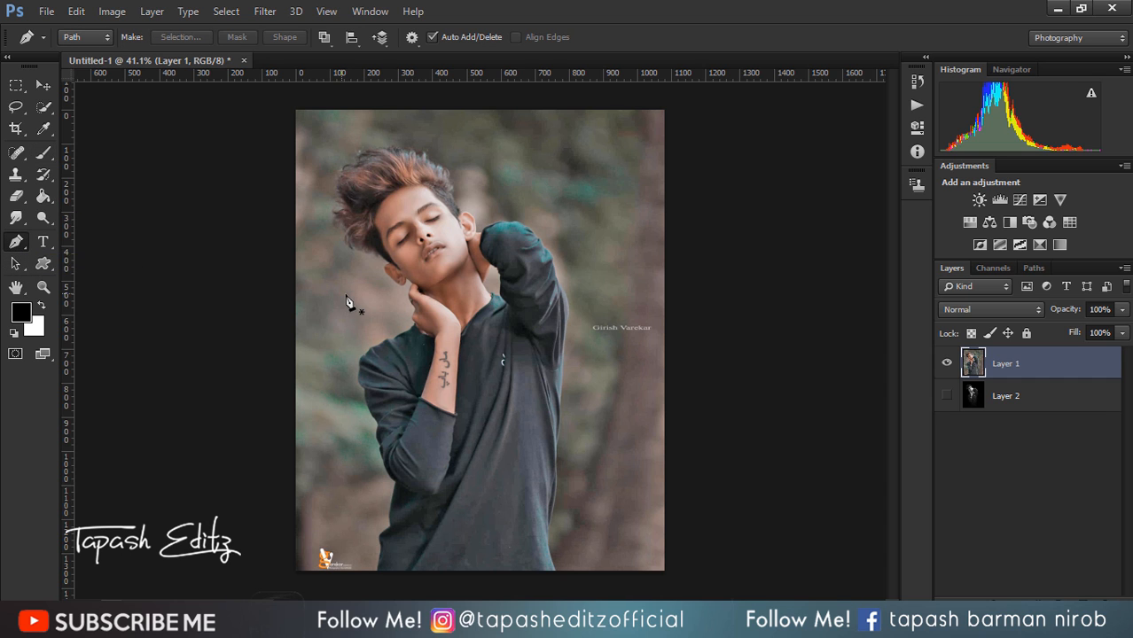
{"action": "scroll", "coordinate": [348, 302], "scroll_direction": "up", "scroll_amount": 5}
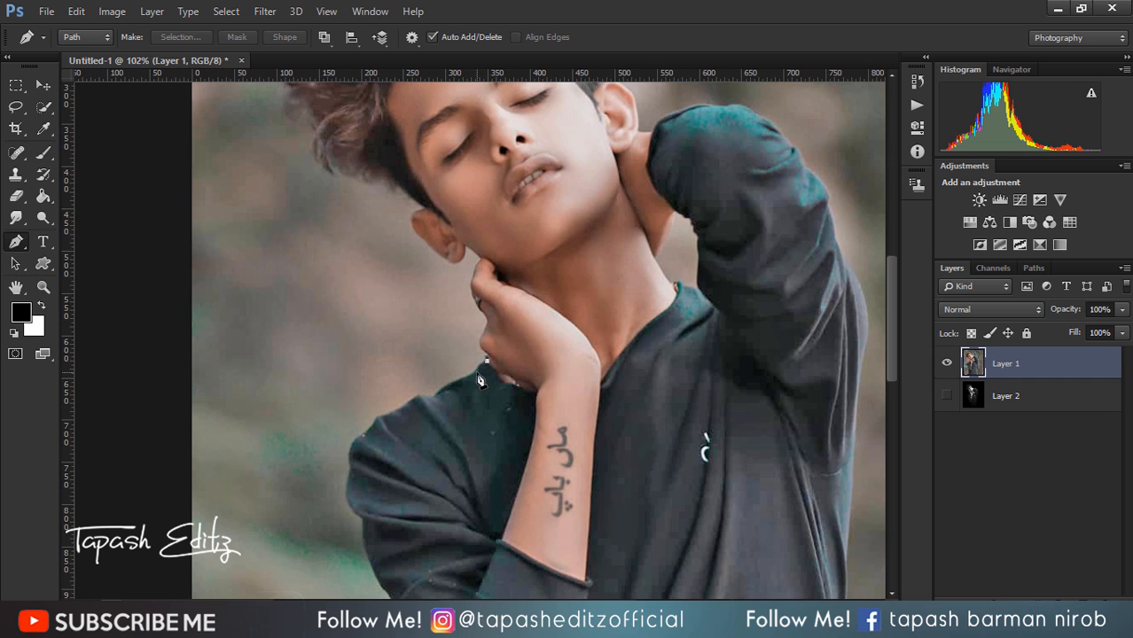
{"action": "left_click", "coordinate": [472, 373]}
{"action": "left_click", "coordinate": [450, 384]}
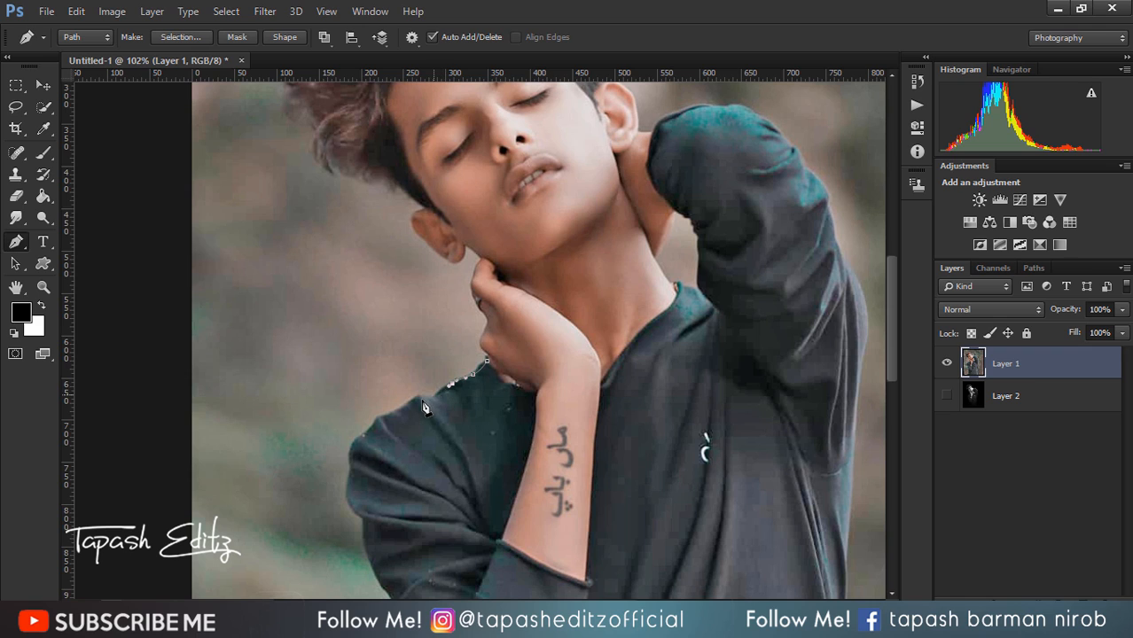
{"action": "left_click", "coordinate": [418, 397]}
{"action": "left_click", "coordinate": [381, 416]}
{"action": "left_click", "coordinate": [368, 429]}
{"action": "left_click", "coordinate": [354, 441]}
Continue the path down the outer sleeve of the tattooed arm to the elbow, undoing one misplaced anchor point
{"action": "left_click_drag", "start_coordinate": [891, 336], "coordinate": [890, 384]}
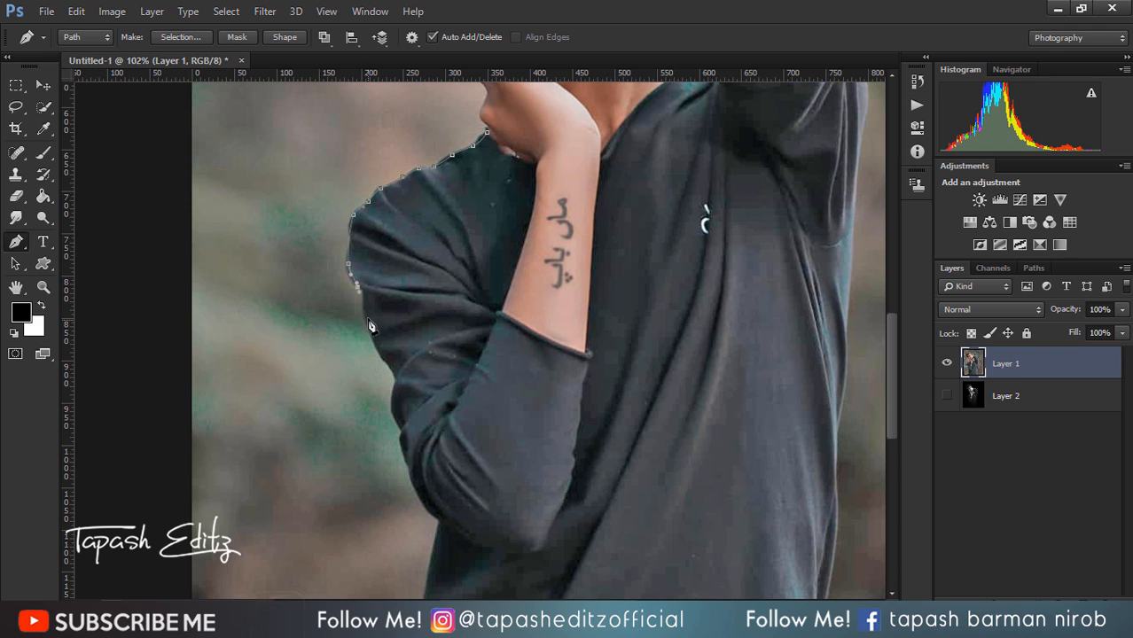
{"action": "key", "text": "ctrl+z"}
{"action": "left_click", "coordinate": [363, 296]}
{"action": "left_click", "coordinate": [367, 324]}
{"action": "left_click", "coordinate": [377, 353]}
{"action": "left_click", "coordinate": [396, 379]}
{"action": "left_click", "coordinate": [393, 404]}
{"action": "left_click", "coordinate": [394, 416]}
{"action": "left_click", "coordinate": [410, 479]}
{"action": "left_click", "coordinate": [436, 519]}
Extend the path from the elbow down the shirt's side and across the photo's bottom edge to the opposite hem
{"action": "left_click_drag", "start_coordinate": [892, 371], "coordinate": [842, 425]}
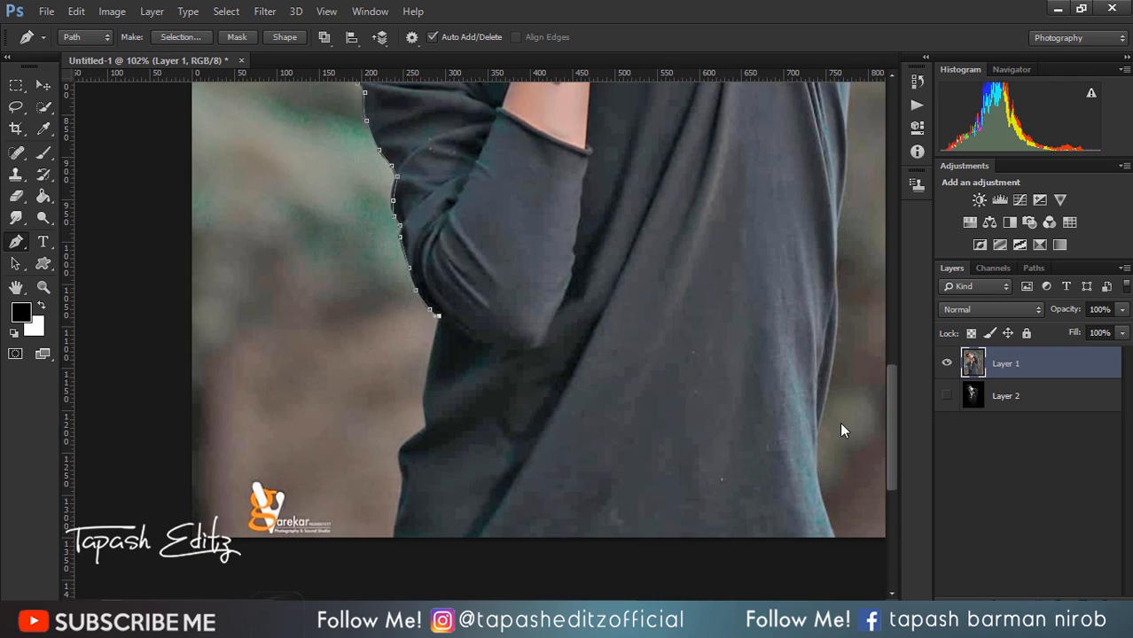
{"action": "left_click_drag", "start_coordinate": [430, 369], "coordinate": [427, 383]}
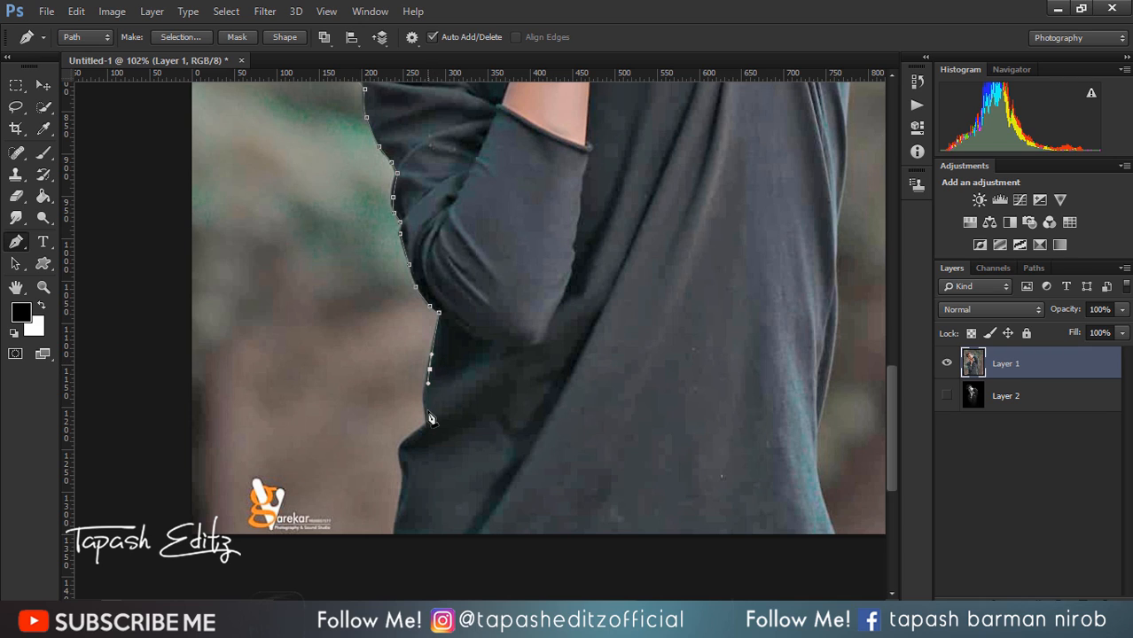
{"action": "left_click", "coordinate": [426, 406]}
{"action": "left_click", "coordinate": [420, 430]}
{"action": "left_click_drag", "start_coordinate": [401, 448], "coordinate": [399, 461]}
{"action": "left_click_drag", "start_coordinate": [404, 507], "coordinate": [399, 541]}
{"action": "scroll", "coordinate": [557, 538], "scroll_direction": "right", "scroll_amount": 3}
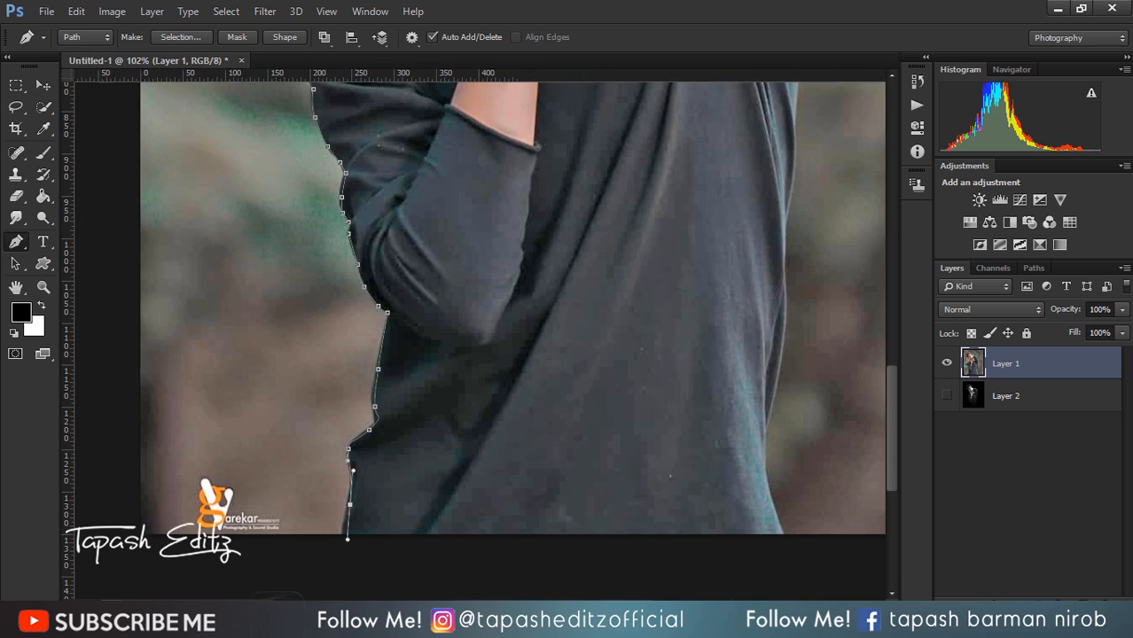
{"action": "left_click", "coordinate": [582, 533]}
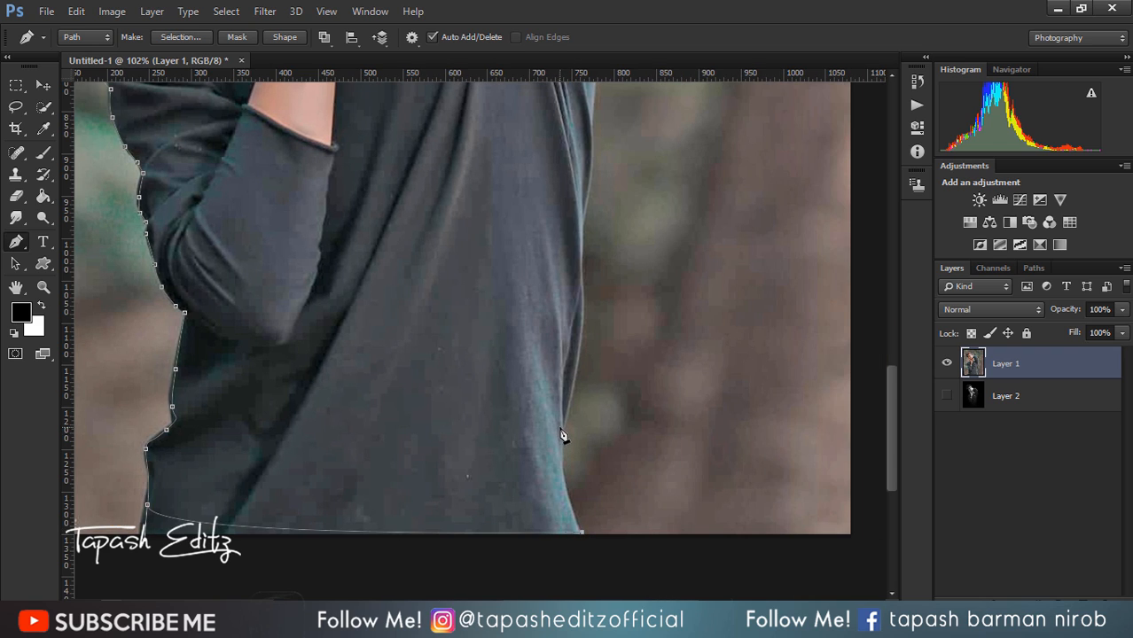
Trace the opposite side of the shirt upward from the hem to the raised arm, redoing the first curve point
{"action": "left_click_drag", "start_coordinate": [559, 427], "coordinate": [558, 357]}
{"action": "key", "text": "ctrl+z"}
{"action": "left_click_drag", "start_coordinate": [564, 427], "coordinate": [572, 374]}
{"action": "left_click_drag", "start_coordinate": [579, 313], "coordinate": [580, 275]}
{"action": "left_click", "coordinate": [585, 191]}
{"action": "scroll", "coordinate": [892, 353], "scroll_direction": "up", "scroll_amount": 1}
{"action": "scroll", "coordinate": [892, 353], "scroll_direction": "up", "scroll_amount": 3}
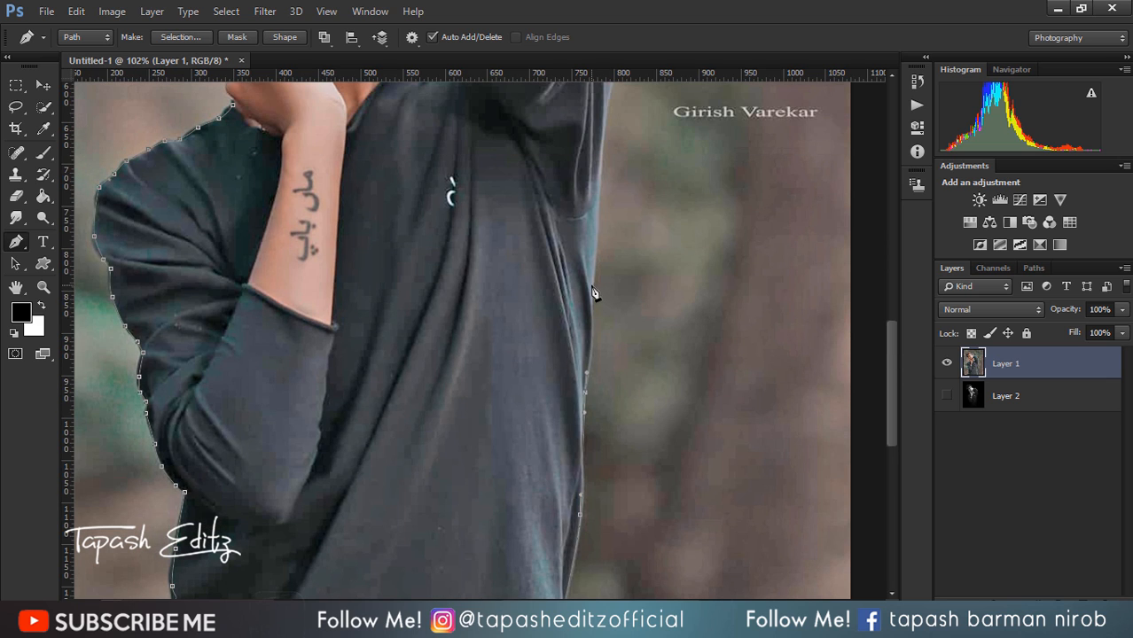
{"action": "scroll", "coordinate": [893, 305], "scroll_direction": "up", "scroll_amount": 3}
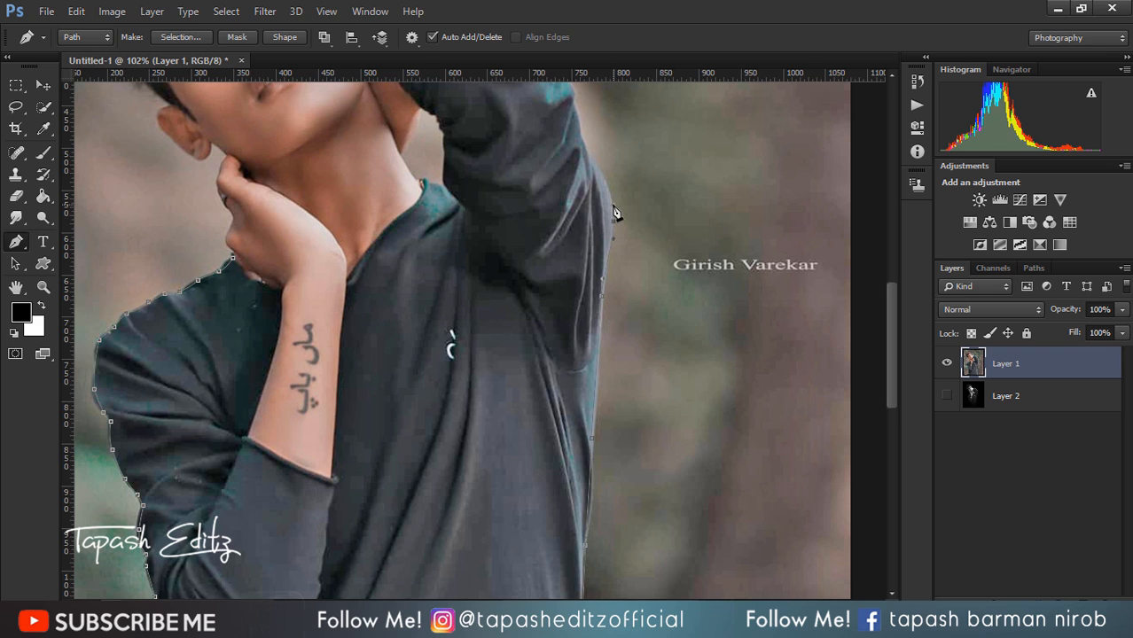
Carry the path around the outer sleeve of the raised arm to the hand behind the neck
{"action": "scroll", "coordinate": [890, 283], "scroll_direction": "up", "scroll_amount": 2}
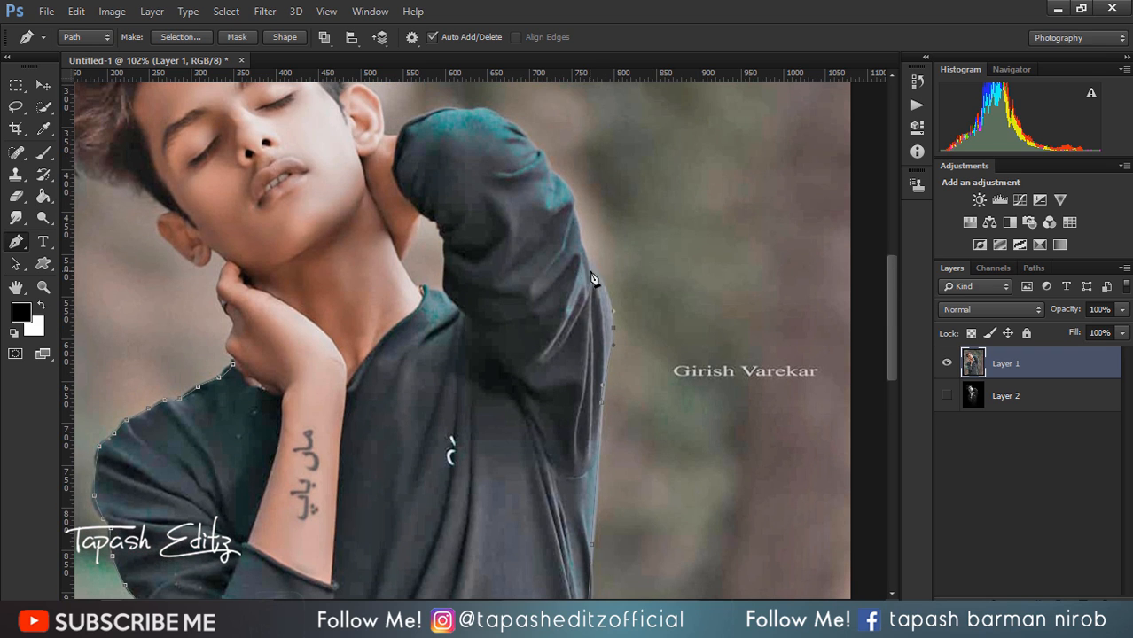
{"action": "left_click", "coordinate": [573, 199]}
{"action": "left_click", "coordinate": [538, 143]}
{"action": "left_click", "coordinate": [460, 107]}
{"action": "left_click", "coordinate": [443, 111]}
{"action": "left_click", "coordinate": [398, 133]}
Trace the path around the ear beside the raised arm and up the short side hair
{"action": "scroll", "coordinate": [362, 283], "scroll_direction": "up", "scroll_amount": 4}
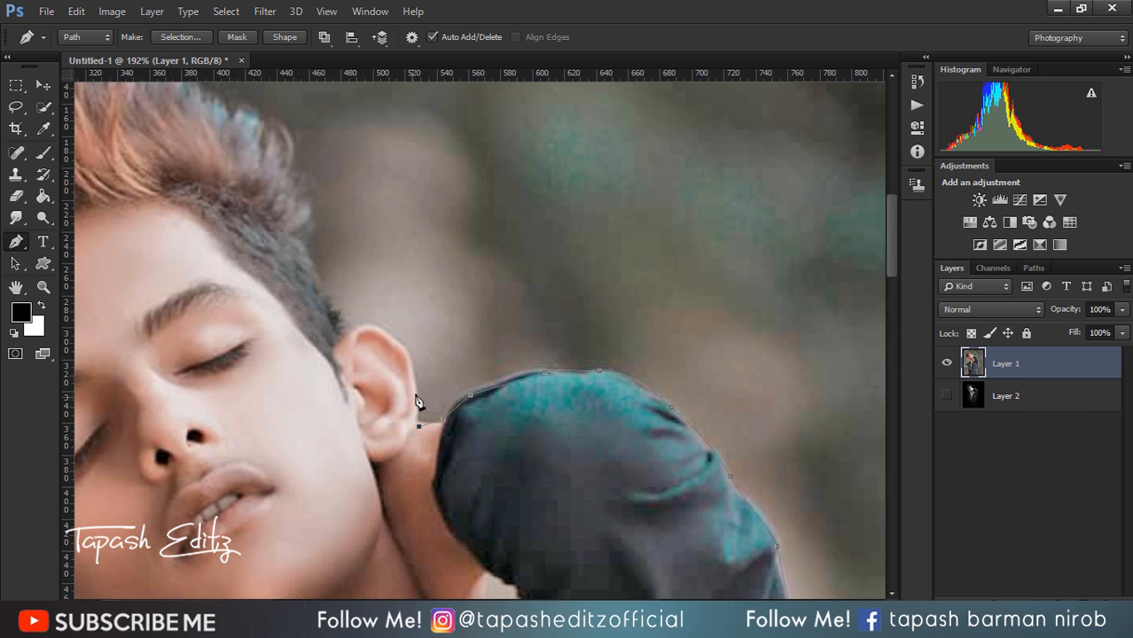
{"action": "left_click_drag", "start_coordinate": [414, 383], "coordinate": [413, 367]}
{"action": "left_click_drag", "start_coordinate": [382, 330], "coordinate": [364, 327]}
{"action": "left_click", "coordinate": [342, 331]}
{"action": "left_click", "coordinate": [306, 243]}
Continue the path over the top of the hair and down to the tips of the swept hair
{"action": "scroll", "coordinate": [305, 243], "scroll_direction": "down", "scroll_amount": 5}
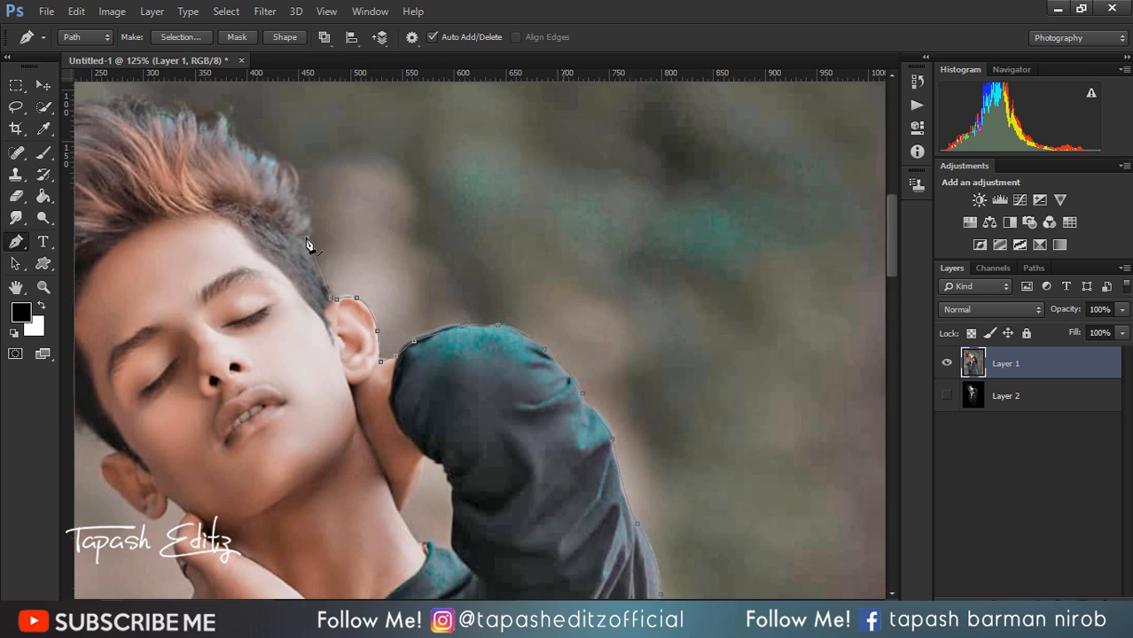
{"action": "left_click", "coordinate": [257, 169]}
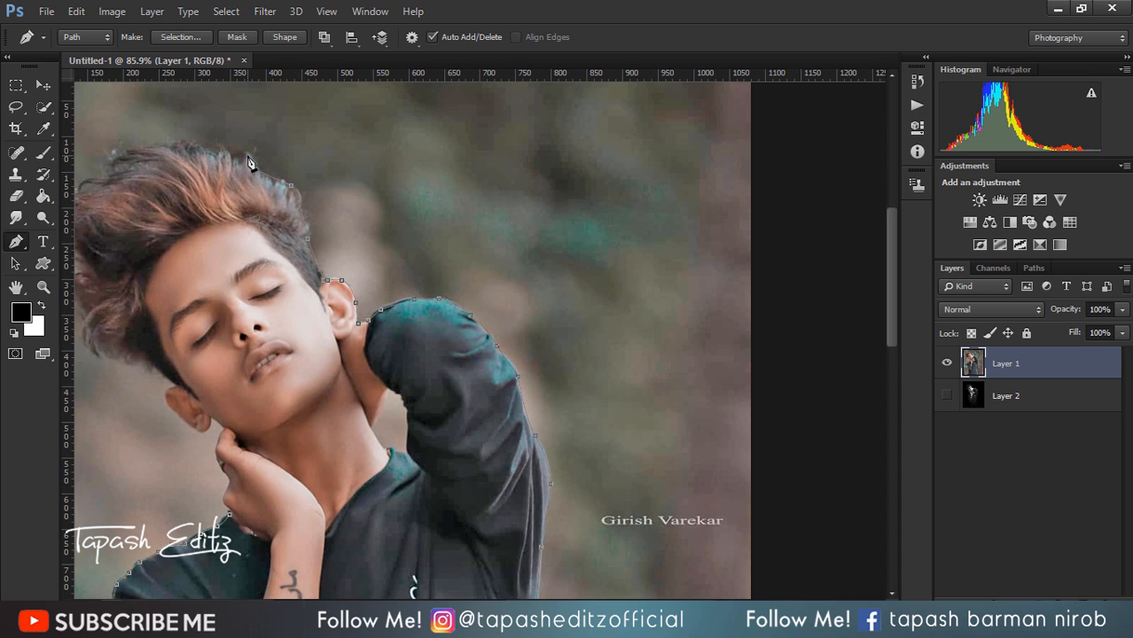
{"action": "left_click_drag", "start_coordinate": [190, 143], "coordinate": [160, 165]}
{"action": "scroll", "coordinate": [292, 173], "scroll_direction": "left", "scroll_amount": 3}
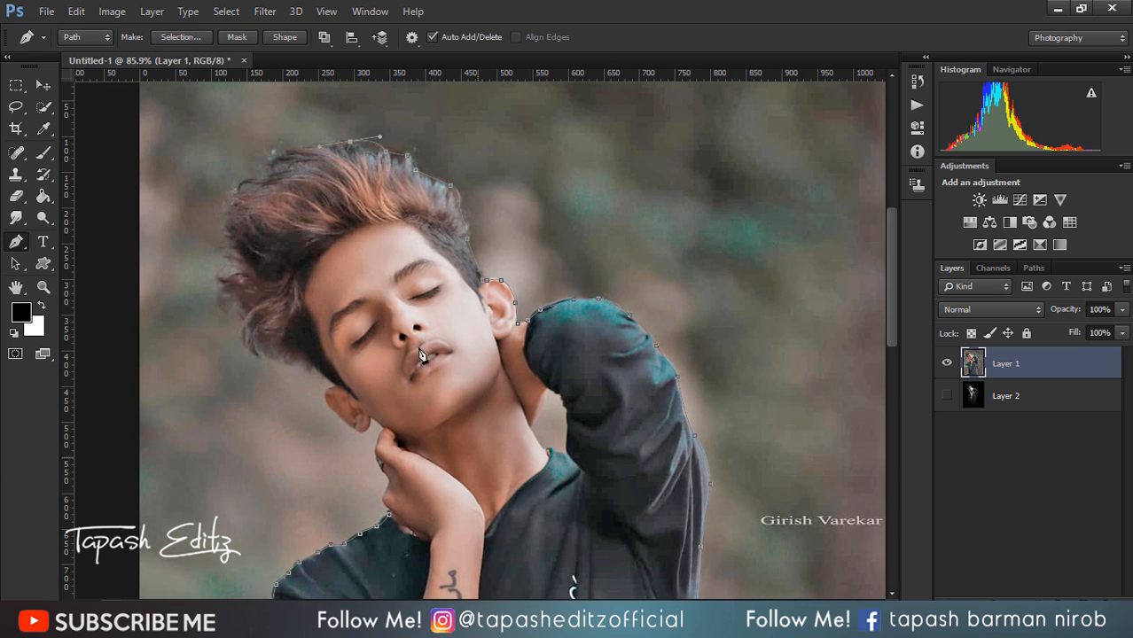
{"action": "left_click", "coordinate": [273, 168]}
{"action": "left_click", "coordinate": [241, 183]}
{"action": "left_click", "coordinate": [226, 227]}
{"action": "left_click", "coordinate": [235, 255]}
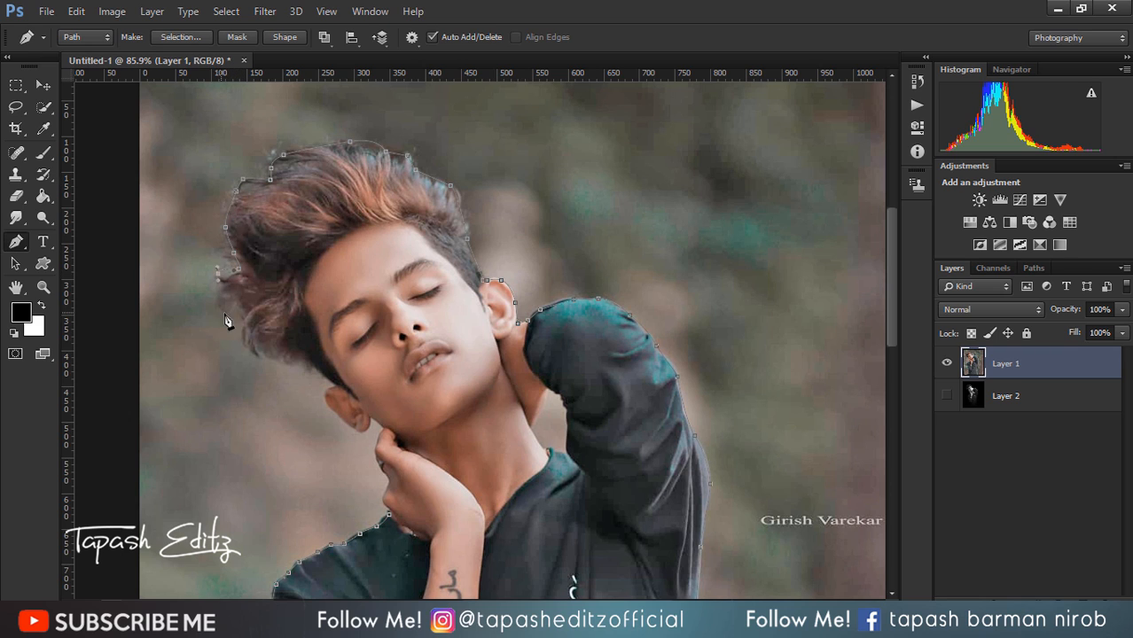
Trace the underside of the swept hair back toward the lower ear
{"action": "left_click", "coordinate": [232, 306]}
{"action": "left_click", "coordinate": [242, 328]}
{"action": "left_click", "coordinate": [253, 352]}
{"action": "left_click", "coordinate": [278, 359]}
{"action": "left_click", "coordinate": [308, 365]}
{"action": "left_click", "coordinate": [340, 390]}
Trace the path around the lower ear to where it meets the jaw
{"action": "scroll", "coordinate": [340, 390], "scroll_direction": "up", "scroll_amount": 5}
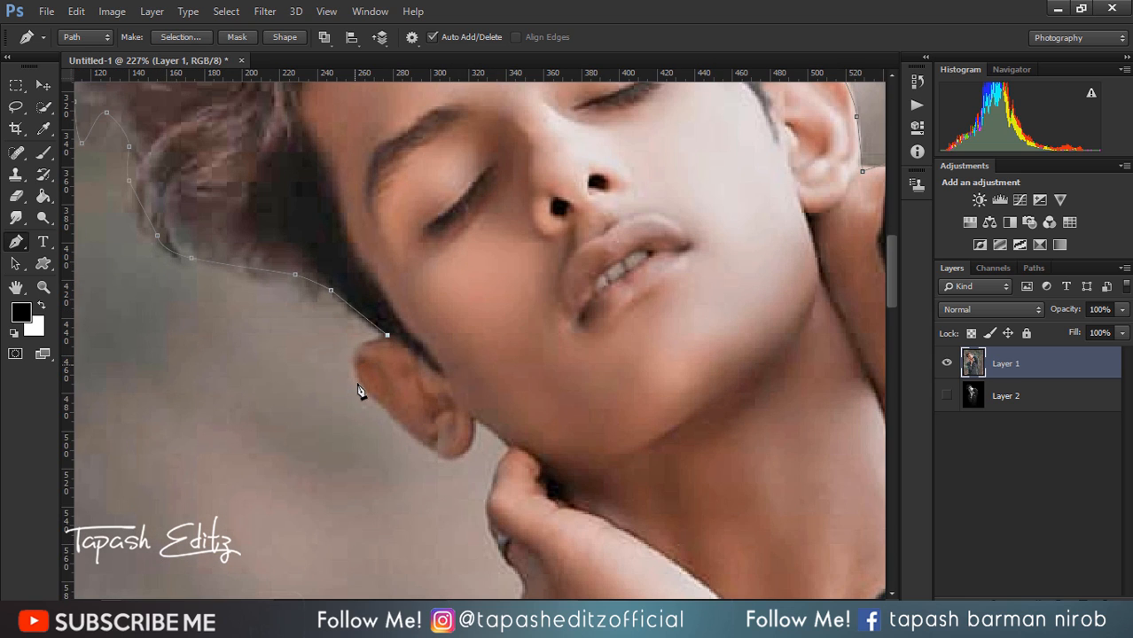
{"action": "left_click", "coordinate": [354, 364]}
{"action": "left_click", "coordinate": [358, 383]}
{"action": "left_click", "coordinate": [383, 409]}
{"action": "left_click", "coordinate": [401, 425]}
{"action": "left_click", "coordinate": [417, 448]}
{"action": "left_click", "coordinate": [436, 453]}
{"action": "left_click", "coordinate": [457, 457]}
{"action": "left_click", "coordinate": [471, 441]}
{"action": "left_click", "coordinate": [471, 421]}
Trace along the jaw and the hand under the chin, and close the path at its starting point
{"action": "left_click", "coordinate": [502, 443]}
{"action": "left_click", "coordinate": [498, 466]}
{"action": "left_click_drag", "start_coordinate": [486, 498], "coordinate": [488, 513]}
{"action": "left_click_drag", "start_coordinate": [891, 283], "coordinate": [895, 321]}
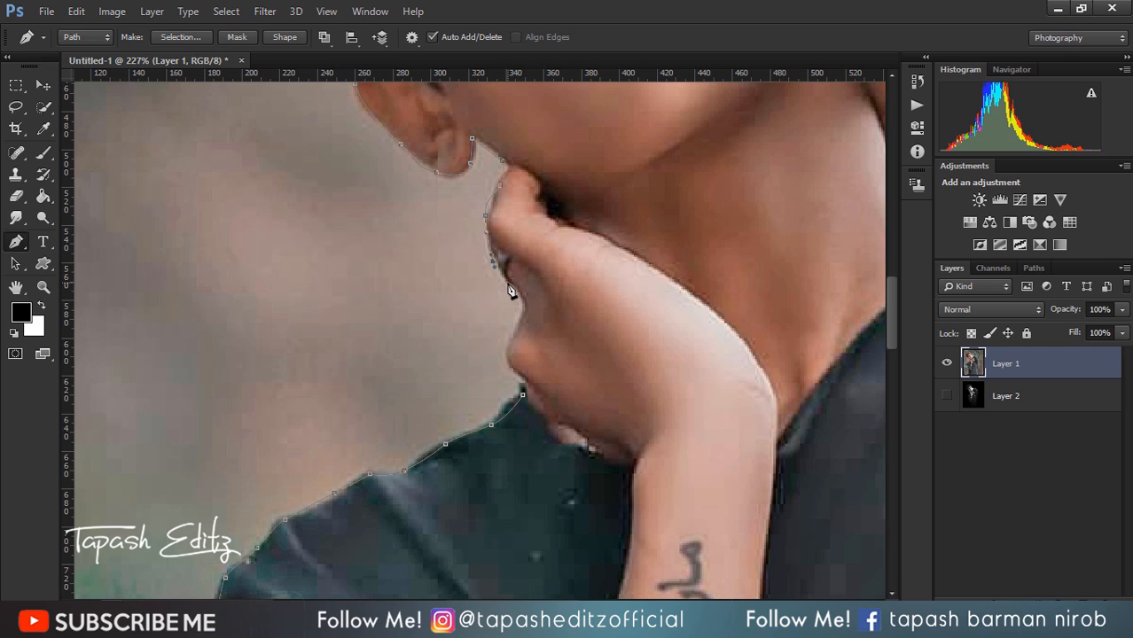
{"action": "left_click_drag", "start_coordinate": [511, 284], "coordinate": [523, 303]}
{"action": "left_click", "coordinate": [507, 341]}
{"action": "left_click", "coordinate": [512, 367]}
{"action": "left_click", "coordinate": [521, 378]}
{"action": "left_click", "coordinate": [522, 394]}
Convert the closed path into a new selection with a 0.5-pixel feather and add it to Layer 1 as a layer mask
{"action": "right_click", "coordinate": [507, 396]}
{"action": "left_click", "coordinate": [558, 285]}
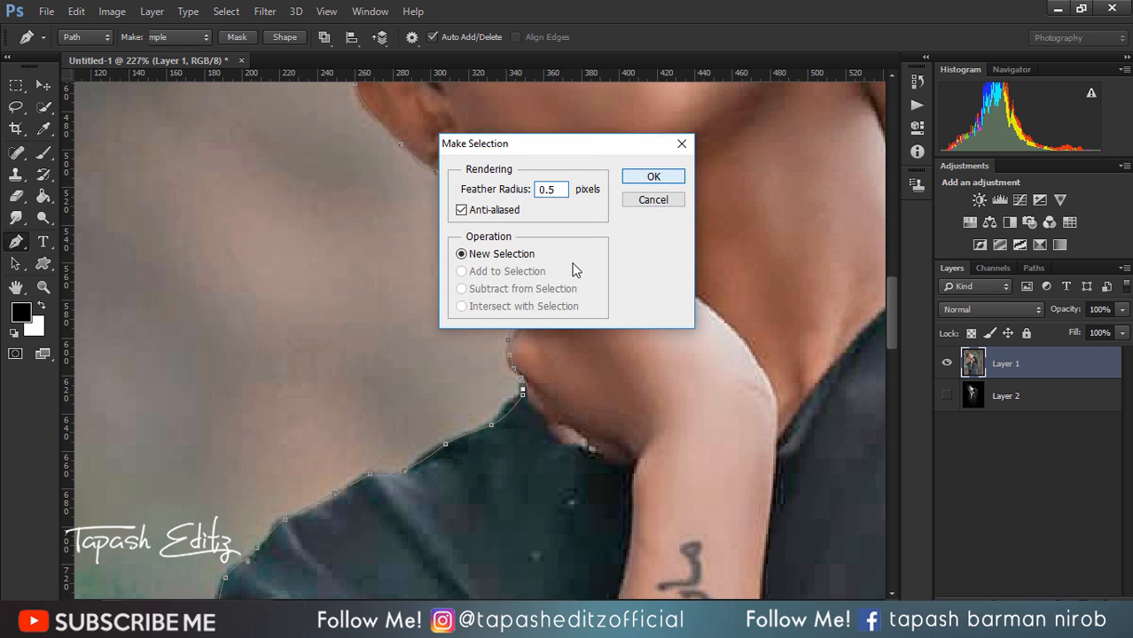
{"action": "key", "text": "Return"}
{"action": "scroll", "coordinate": [573, 269], "scroll_direction": "down", "scroll_amount": 6}
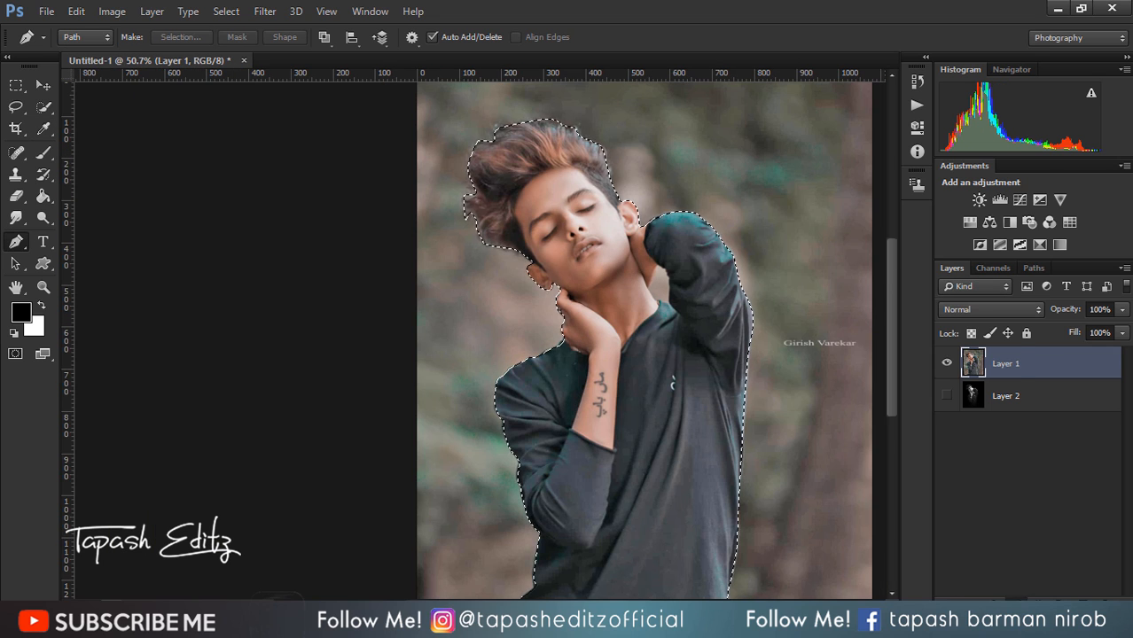
{"action": "left_click", "coordinate": [1005, 609]}
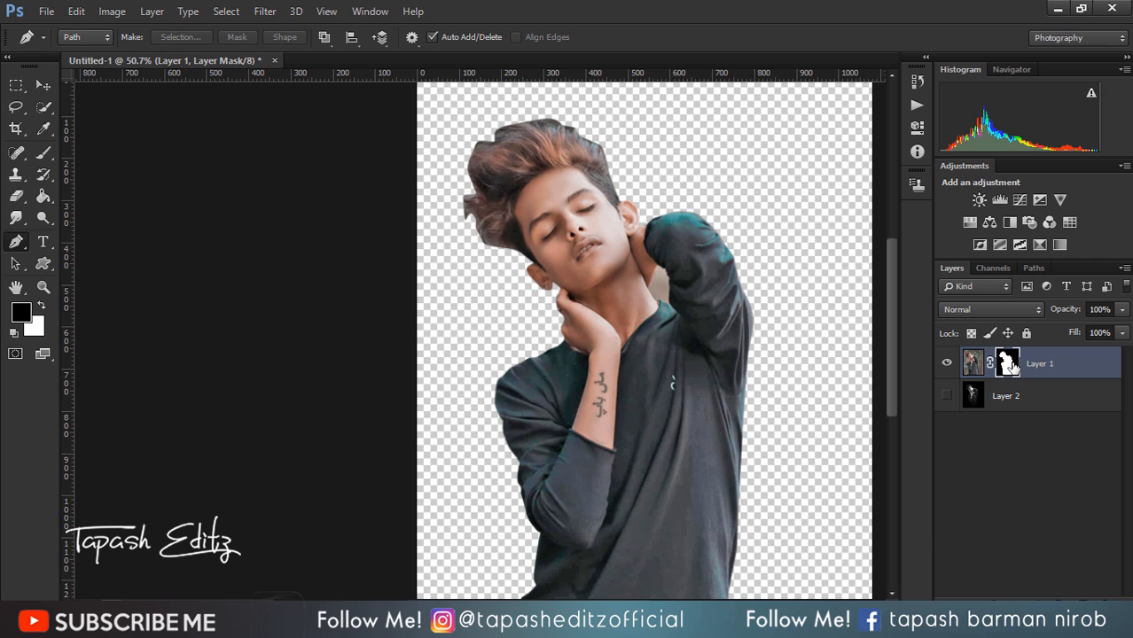
Open Refine Mask for Layer 1's mask and brush along the hair edges with the size 30 refine brush
{"action": "right_click", "coordinate": [1009, 366]}
{"action": "left_click", "coordinate": [1001, 506]}
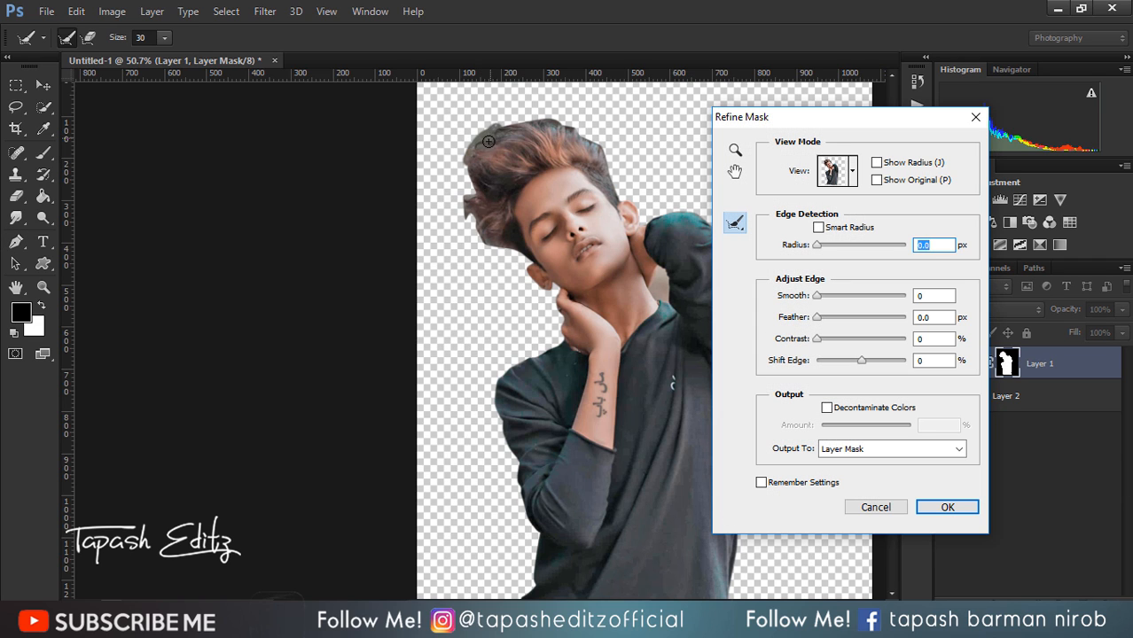
{"action": "mouse_move", "coordinate": [489, 142]}
{"action": "left_mouse_down"}
{"action": "mouse_move", "coordinate": [565, 120]}
{"action": "mouse_move", "coordinate": [616, 188]}
{"action": "left_mouse_up"}
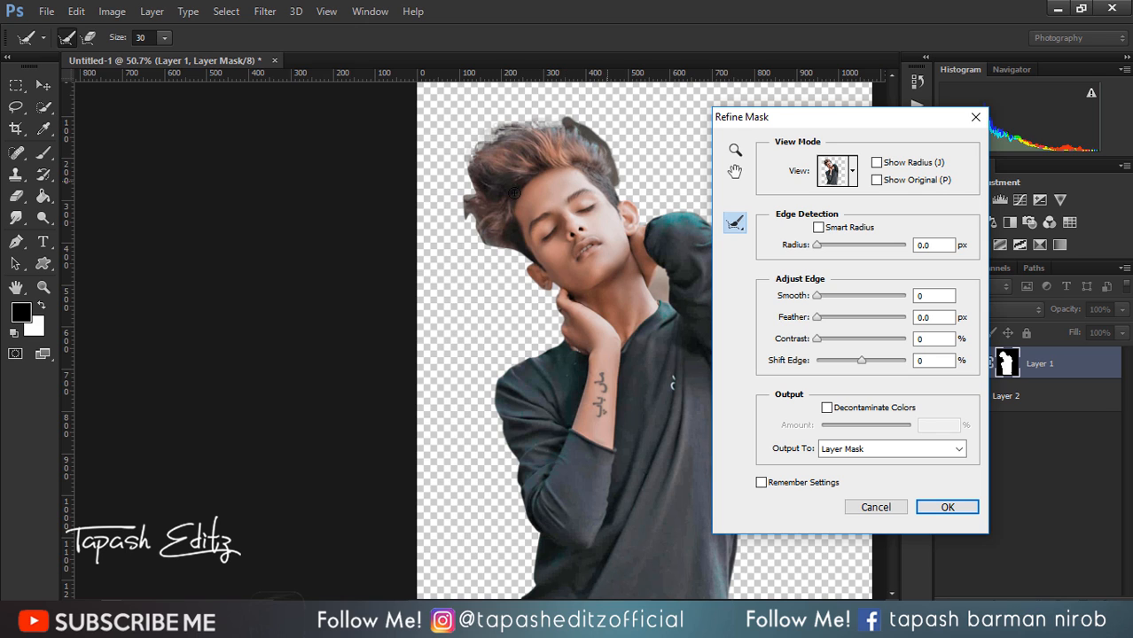
{"action": "mouse_move", "coordinate": [474, 188]}
{"action": "left_mouse_down"}
{"action": "mouse_move", "coordinate": [458, 203]}
{"action": "mouse_move", "coordinate": [468, 224]}
{"action": "mouse_move", "coordinate": [513, 255]}
{"action": "left_mouse_up"}
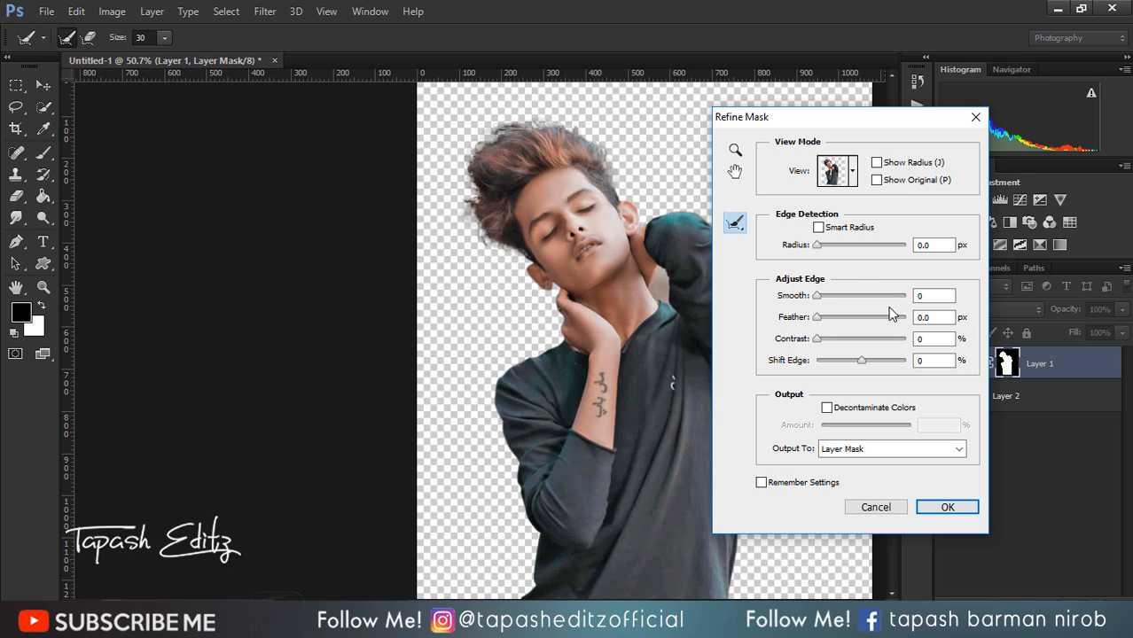
Enable Smart Radius with radius 3.0 px, and set Smooth 12, Feather 1.0 px, Contrast 37% and Shift Edge +3%
{"action": "left_click_drag", "start_coordinate": [825, 336], "coordinate": [863, 362]}
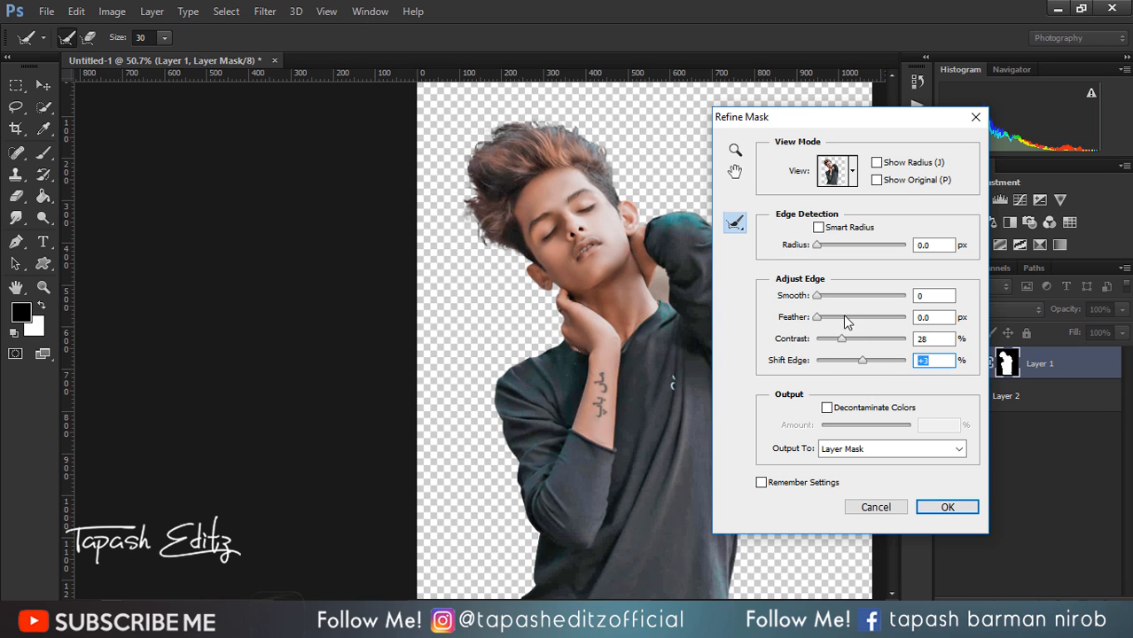
{"action": "left_click", "coordinate": [818, 228]}
{"action": "left_click_drag", "start_coordinate": [828, 251], "coordinate": [833, 252]}
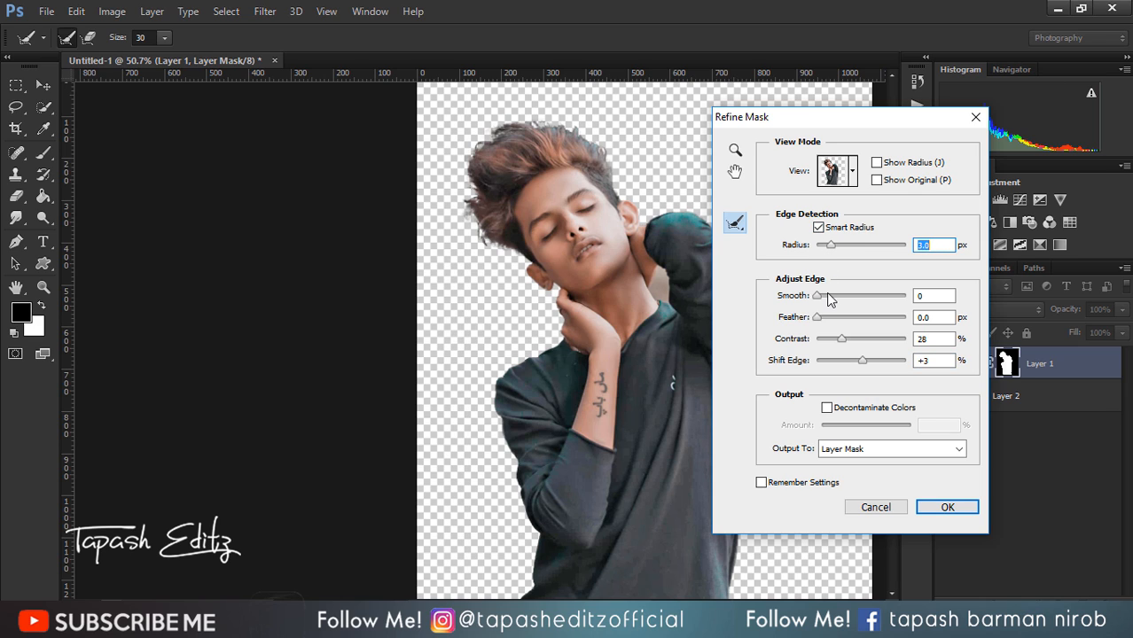
{"action": "left_click_drag", "start_coordinate": [817, 296], "coordinate": [849, 344]}
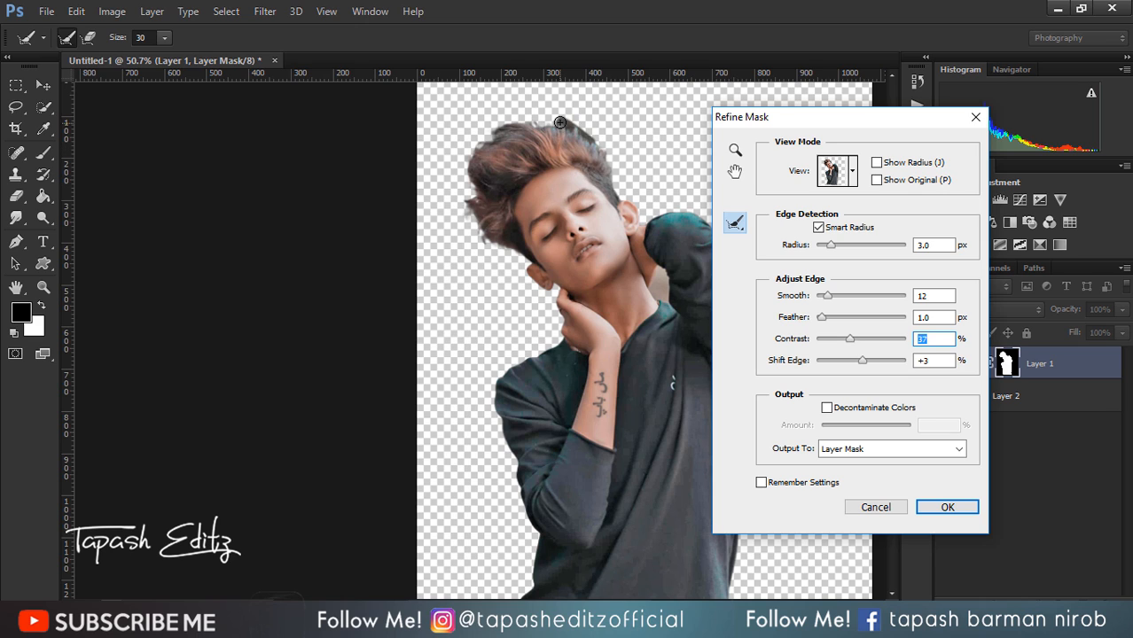
Brush over the top hair edge once more to finish the mask refinement, and apply the layer mask to Layer 1
{"action": "left_click_drag", "start_coordinate": [603, 145], "coordinate": [539, 124]}
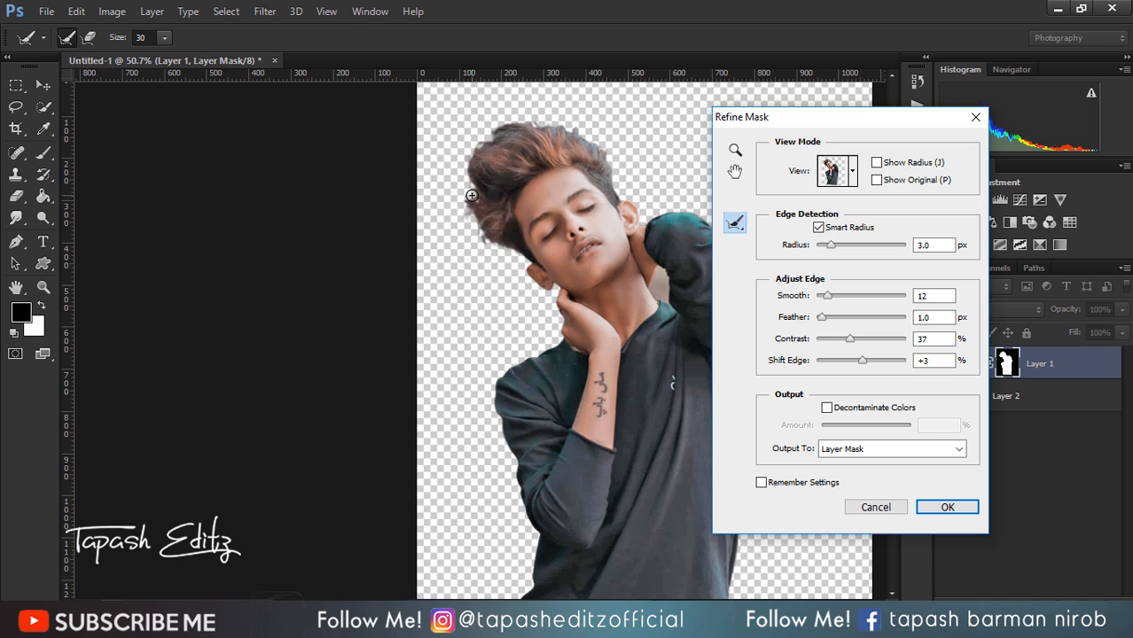
{"action": "left_click", "coordinate": [946, 507]}
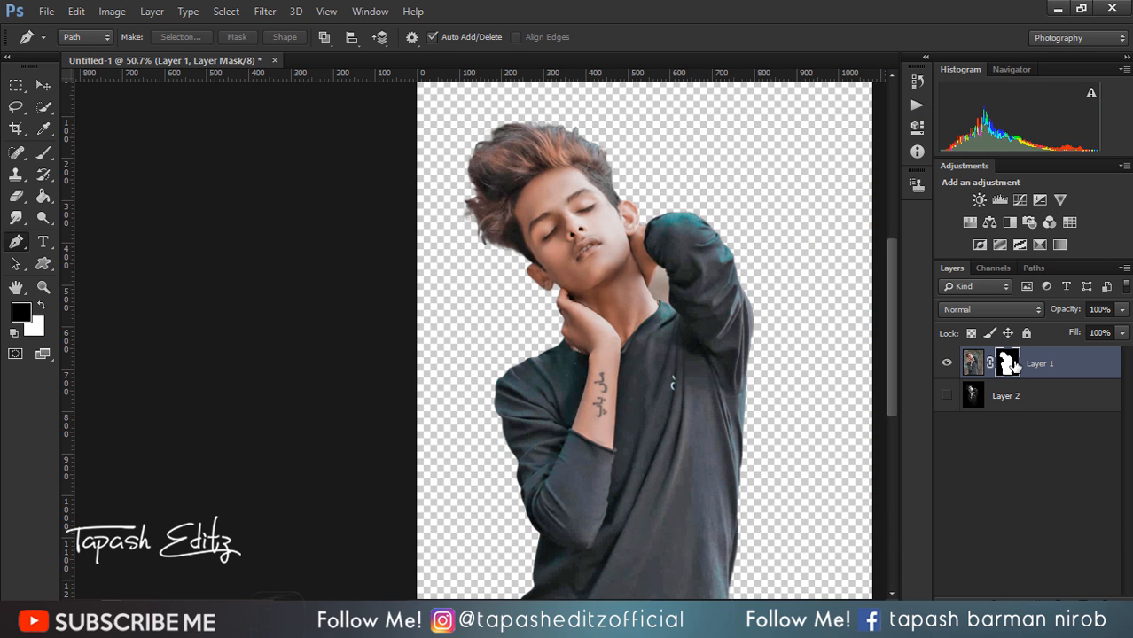
{"action": "right_click", "coordinate": [1013, 365]}
{"action": "left_click", "coordinate": [1010, 412]}
Draw a closed Pen path around the leftover background gap between the neck and the raised arm
{"action": "scroll", "coordinate": [661, 266], "scroll_direction": "up", "scroll_amount": 4}
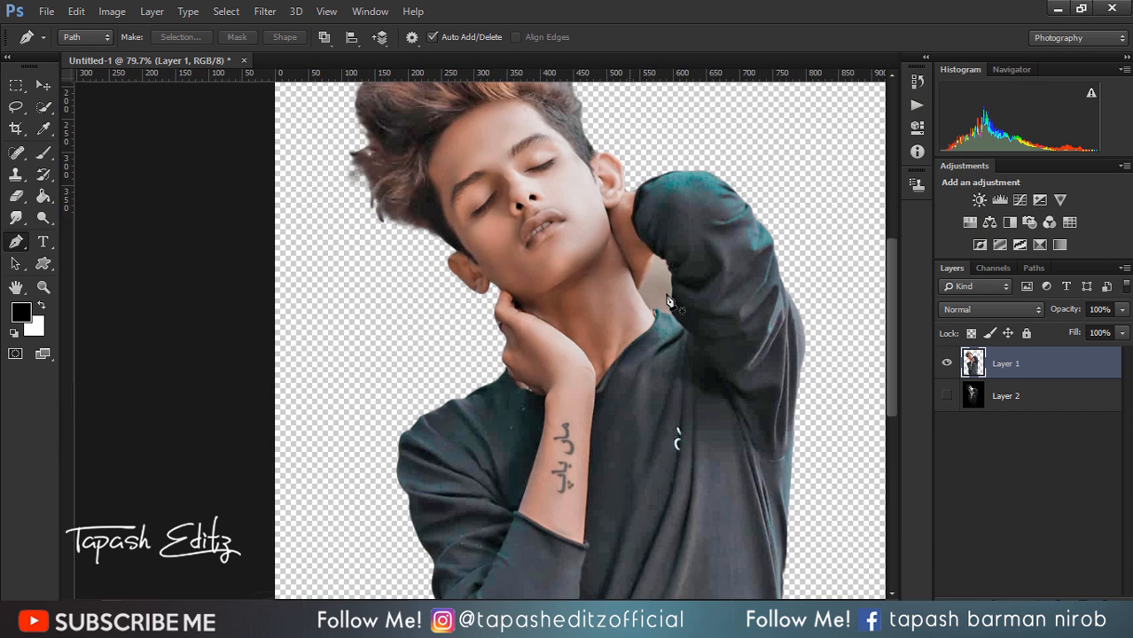
{"action": "left_click", "coordinate": [649, 241]}
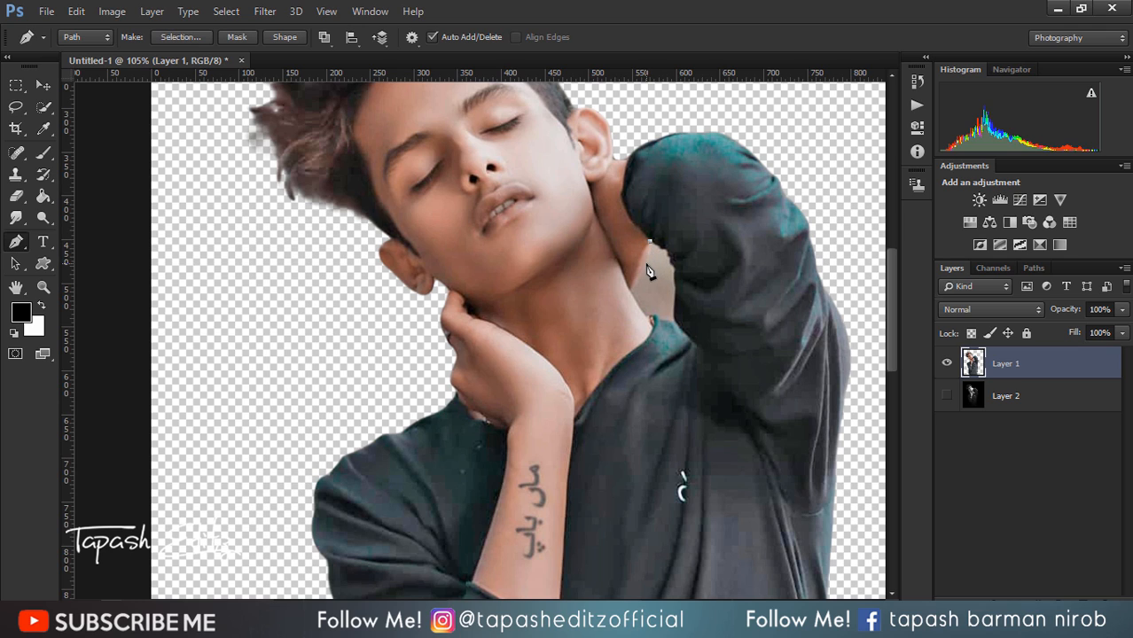
{"action": "left_click_drag", "start_coordinate": [630, 293], "coordinate": [657, 318]}
{"action": "left_click", "coordinate": [676, 285]}
{"action": "left_click", "coordinate": [676, 266]}
{"action": "left_click_drag", "start_coordinate": [671, 254], "coordinate": [666, 249]}
{"action": "left_click", "coordinate": [650, 242]}
Convert the gap's path into a selection, delete the background inside it, and deselect
{"action": "right_click", "coordinate": [654, 210]}
{"action": "left_click", "coordinate": [687, 286]}
{"action": "left_click", "coordinate": [669, 183]}
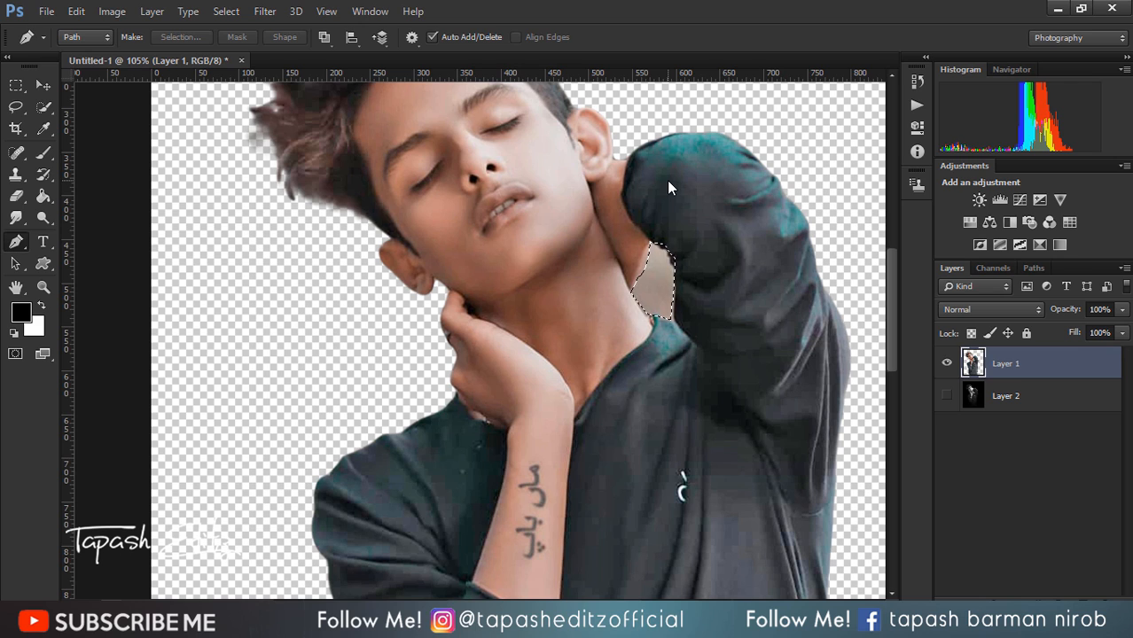
{"action": "key", "text": "Delete"}
{"action": "key", "text": "ctrl+d"}
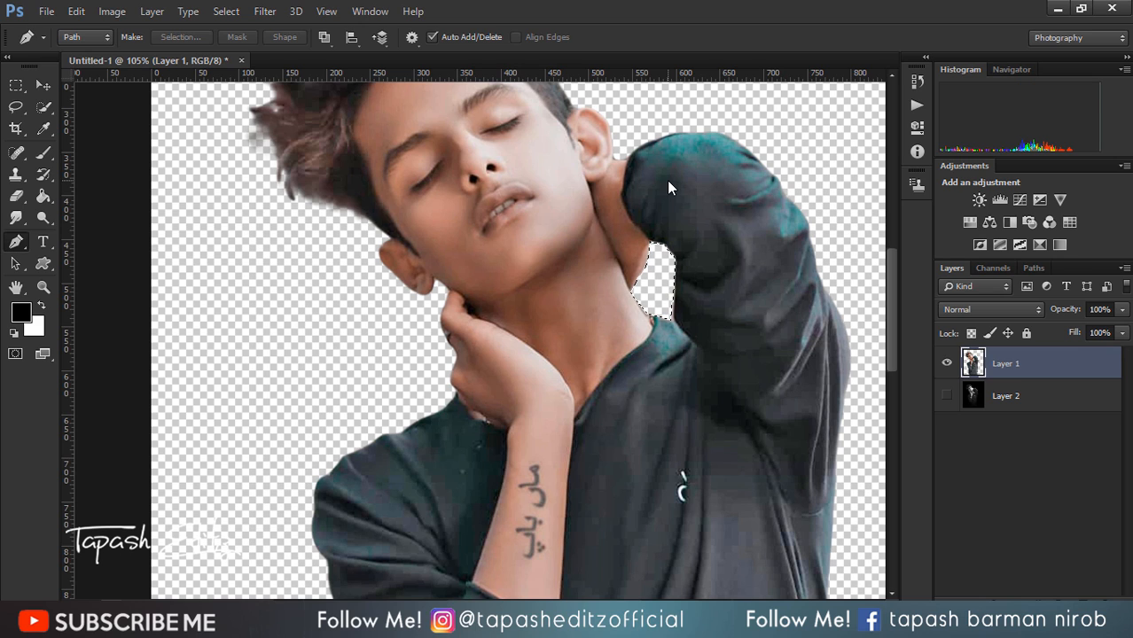
{"action": "scroll", "coordinate": [614, 263], "scroll_direction": "down", "scroll_amount": 1}
{"action": "scroll", "coordinate": [614, 263], "scroll_direction": "down", "scroll_amount": 3}
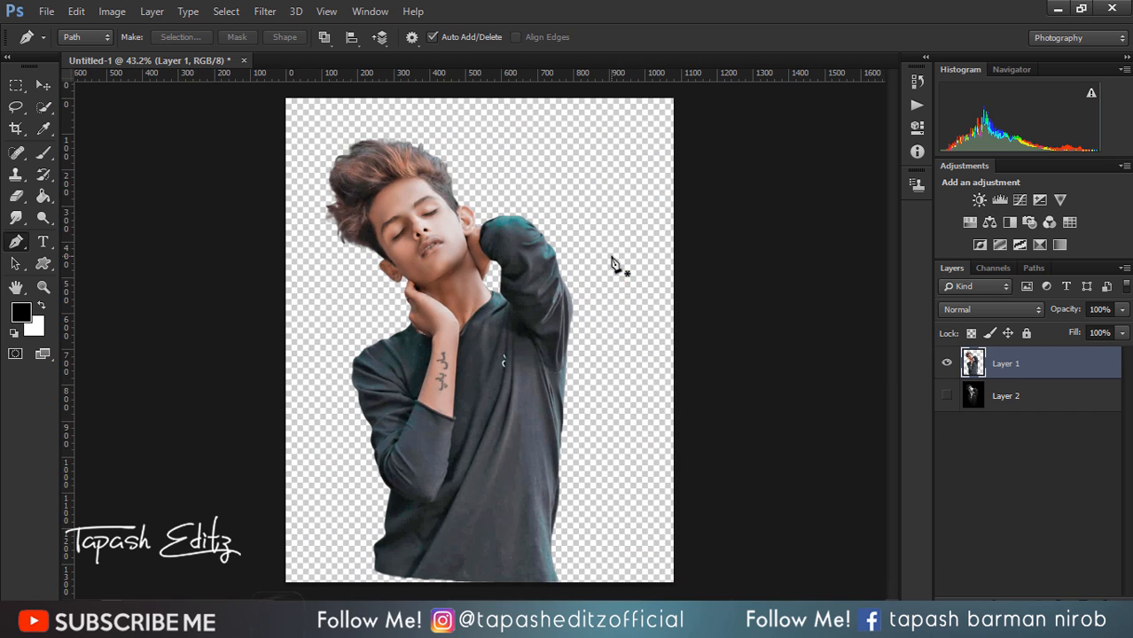
Crop outward to enlarge the canvas slightly around the cut-out man
{"action": "scroll", "coordinate": [614, 264], "scroll_direction": "down", "scroll_amount": 2}
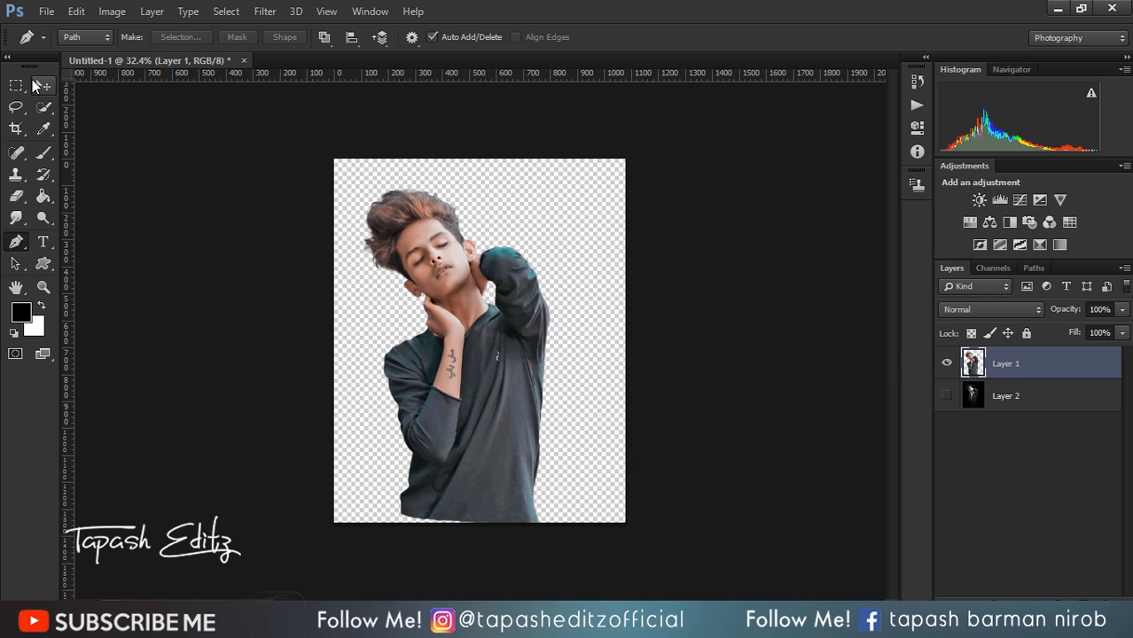
{"action": "left_click", "coordinate": [37, 85]}
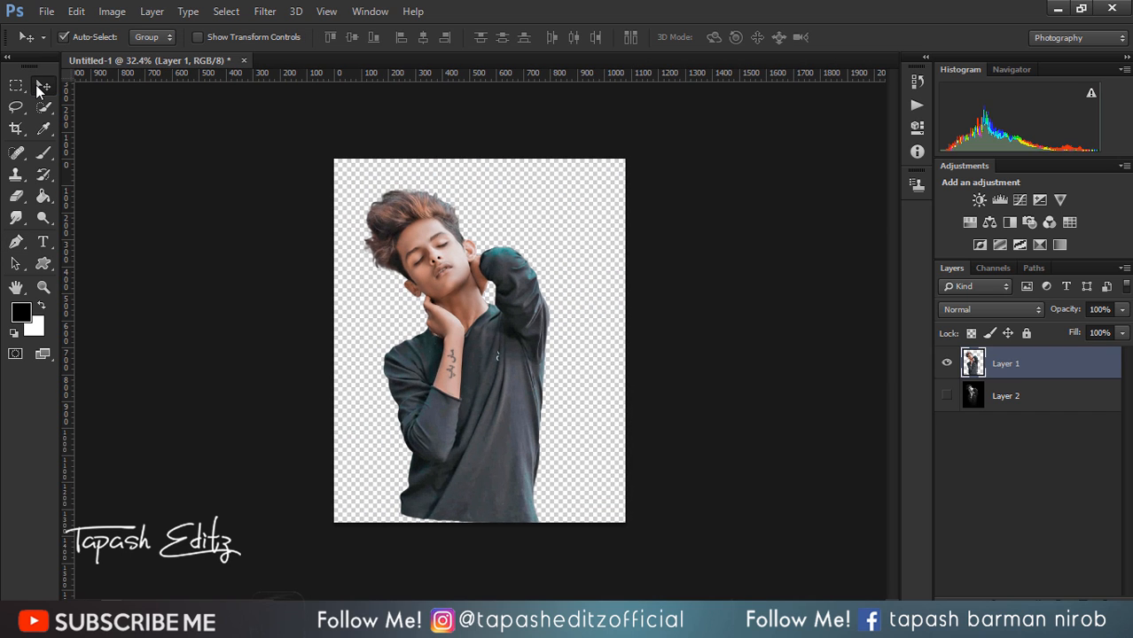
{"action": "left_click", "coordinate": [16, 129]}
{"action": "left_click_drag", "start_coordinate": [336, 161], "coordinate": [327, 150]}
{"action": "left_click", "coordinate": [766, 37]}
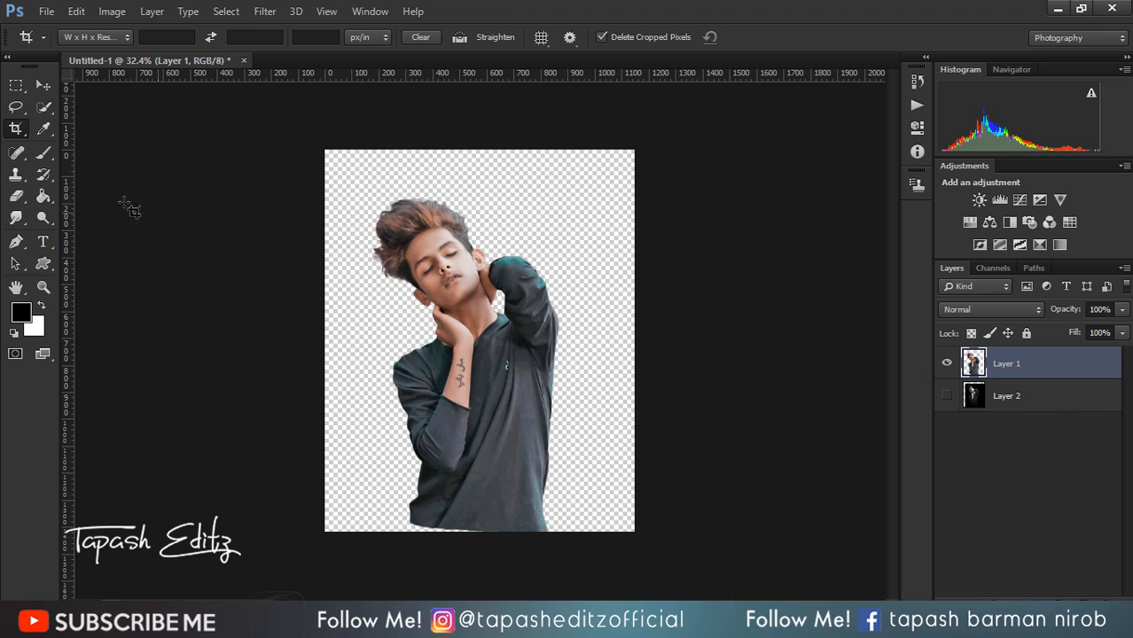
Try to fill the transparent area of Layer 1 with black using the Paint Bucket, and undo the fill
{"action": "left_click", "coordinate": [20, 311]}
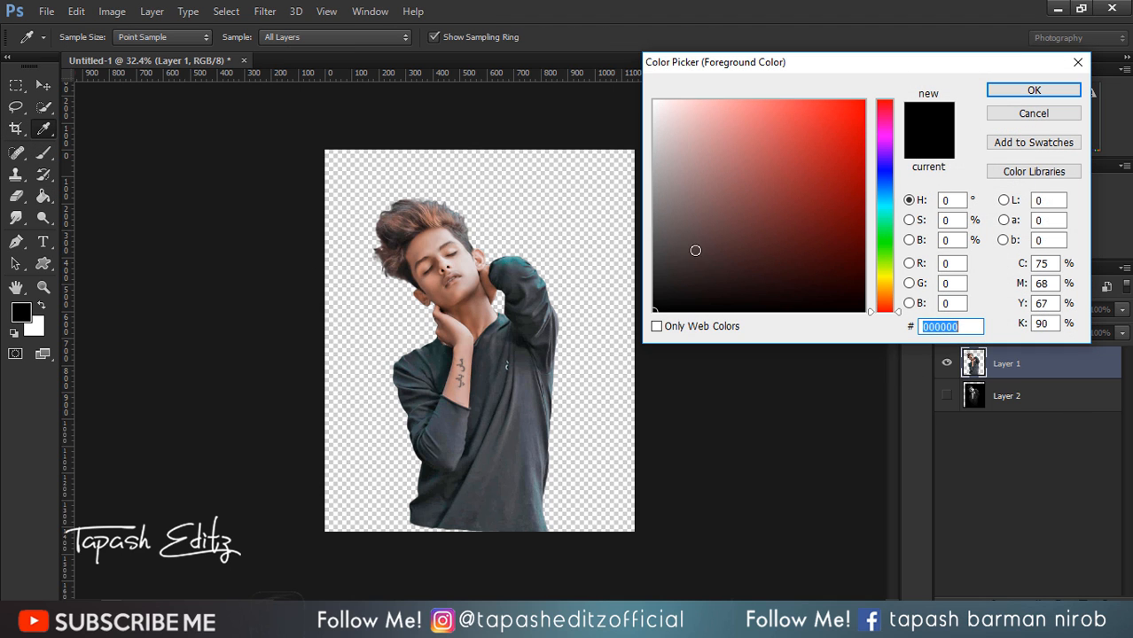
{"action": "left_click", "coordinate": [1028, 90]}
{"action": "left_click_drag", "start_coordinate": [36, 191], "coordinate": [86, 213]}
{"action": "left_click", "coordinate": [87, 213]}
{"action": "left_click", "coordinate": [523, 204]}
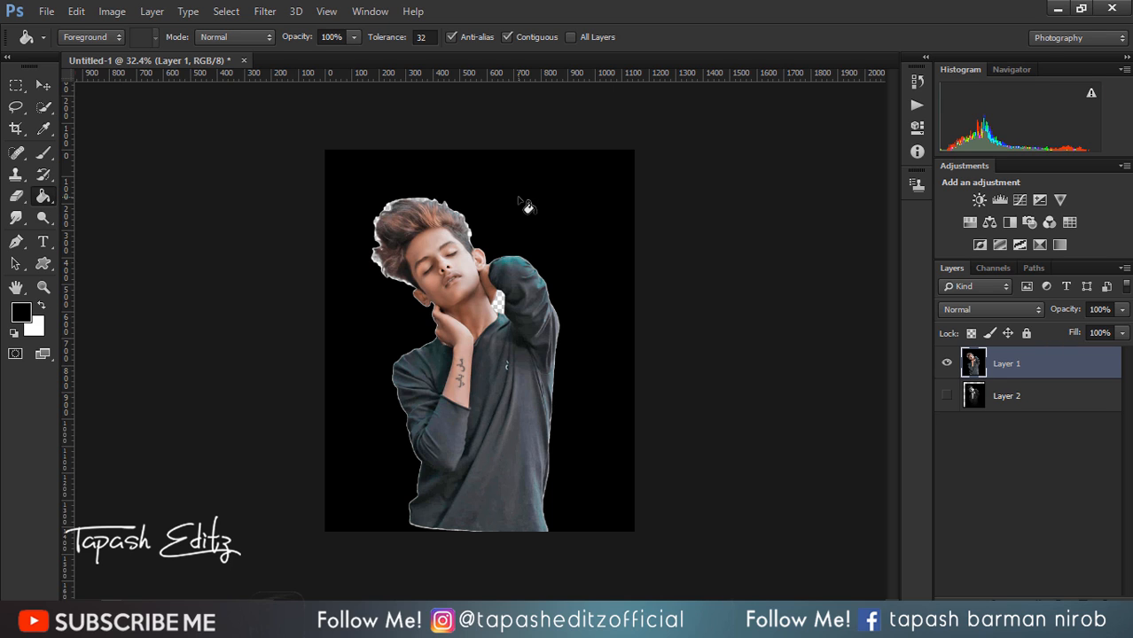
{"action": "key", "text": "ctrl+z"}
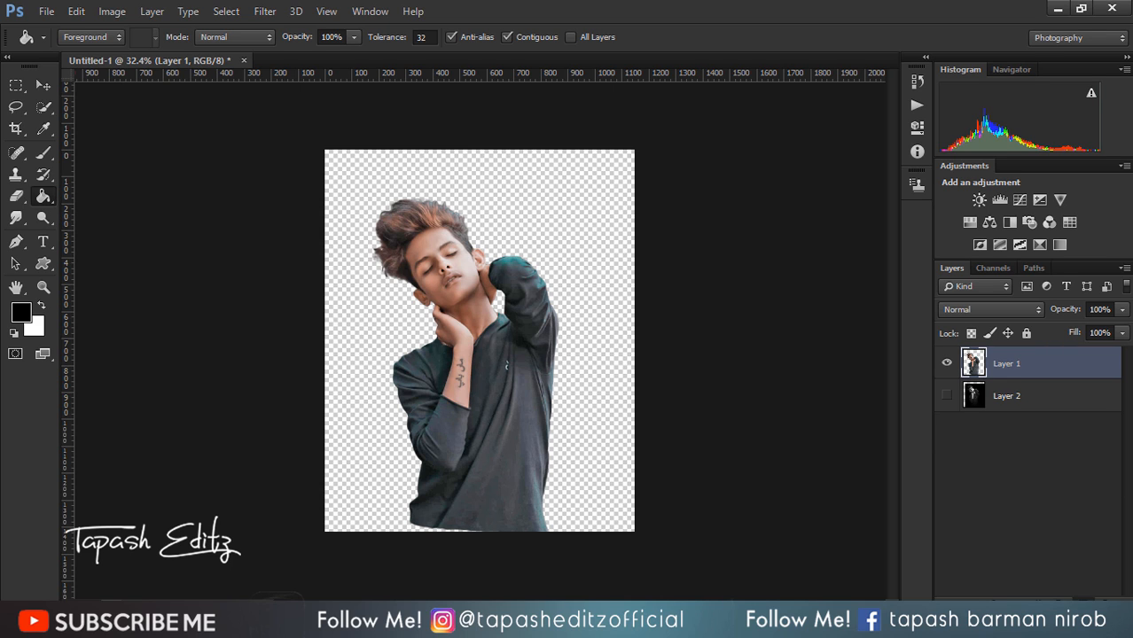
Create a new layer directly below Layer 1 and name it Background
{"action": "key", "text": "ctrl+shift+alt+n"}
{"action": "left_click_drag", "start_coordinate": [1002, 381], "coordinate": [1004, 379]}
{"action": "left_click_drag", "start_coordinate": [1007, 397], "coordinate": [1008, 398]}
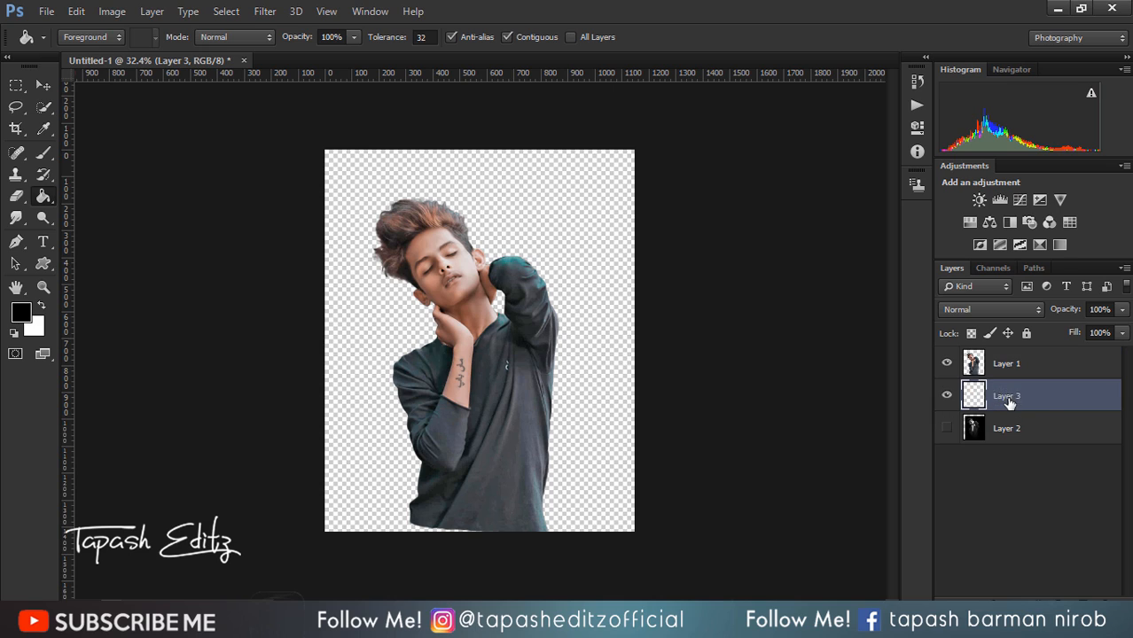
{"action": "double_click", "coordinate": [1008, 397]}
{"action": "type", "text": "Background"}
{"action": "key", "text": "Return"}
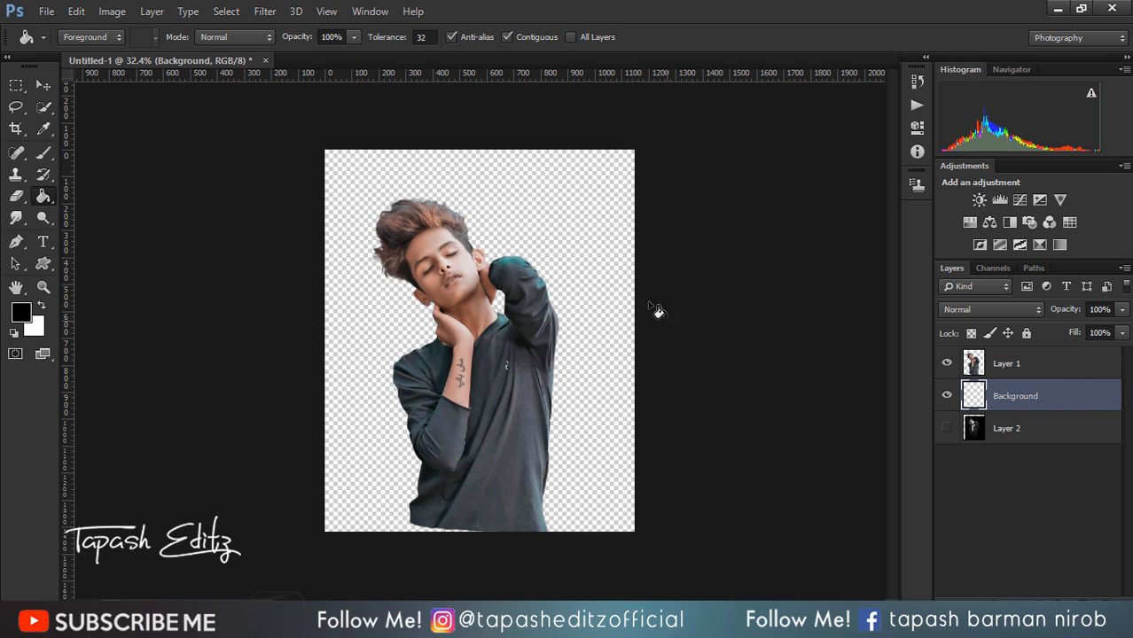
Fill the Background layer with black, and move the man on Layer 1 slightly to the right
{"action": "left_click", "coordinate": [562, 246]}
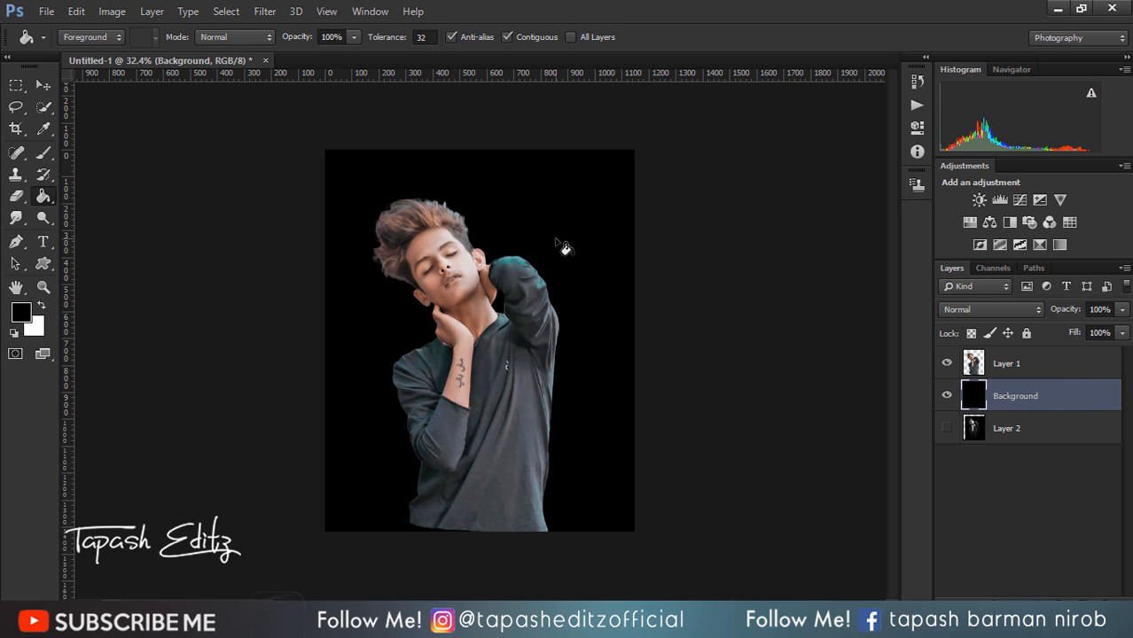
{"action": "left_click", "coordinate": [43, 86]}
{"action": "left_click", "coordinate": [1016, 373]}
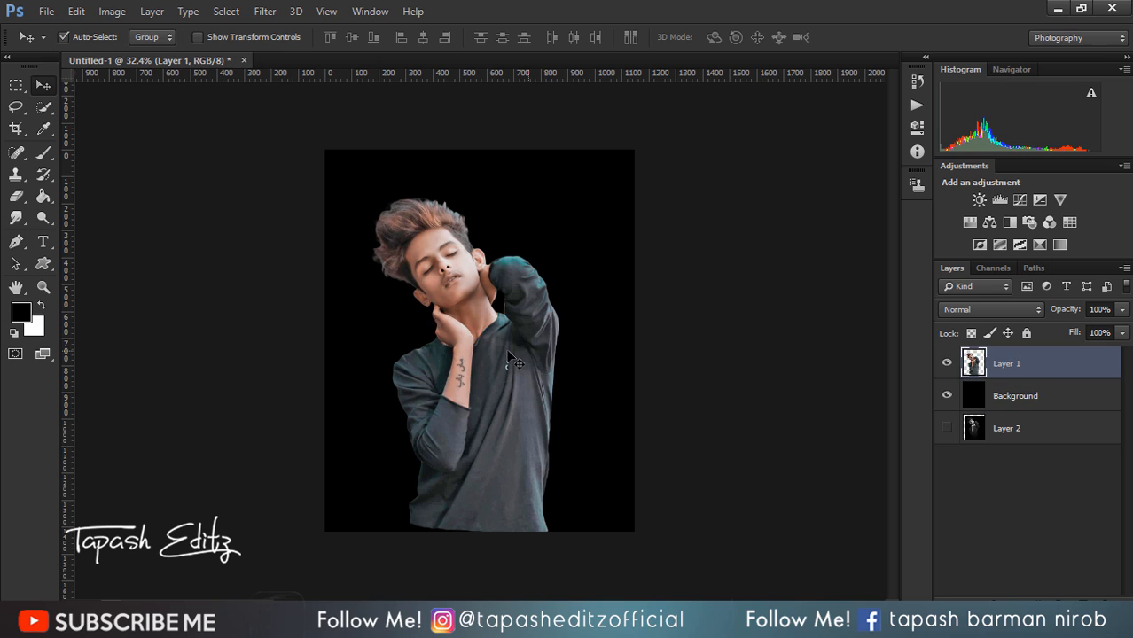
{"action": "left_click_drag", "start_coordinate": [505, 354], "coordinate": [511, 359]}
Desaturate Layer 1 to turn the man black and white
{"action": "left_click", "coordinate": [104, 14]}
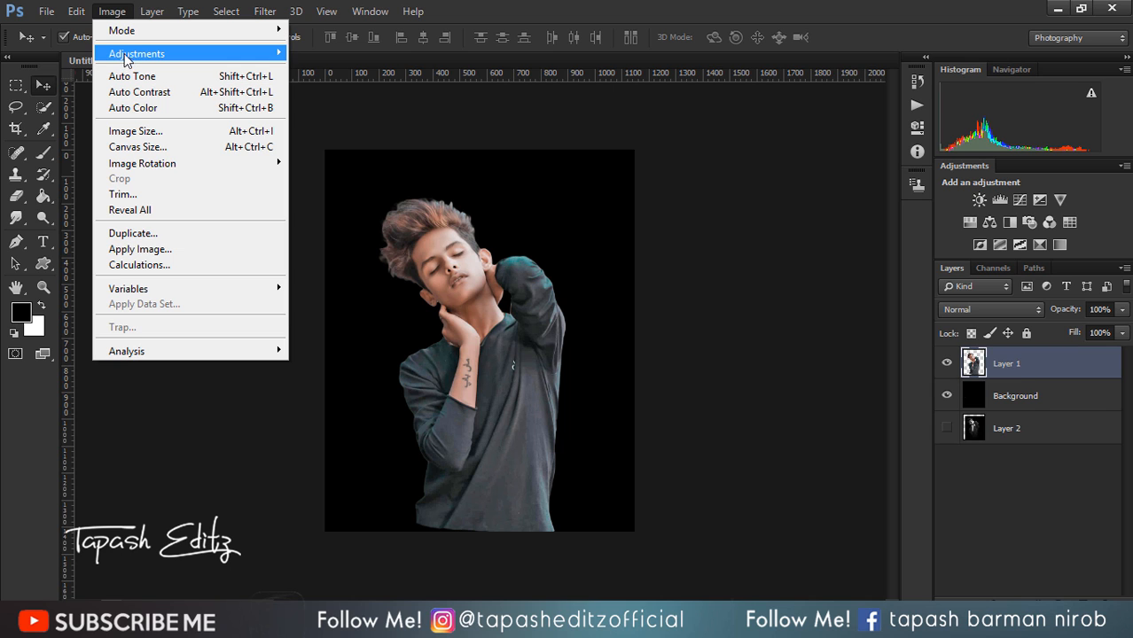
{"action": "mouse_move", "coordinate": [133, 54]}
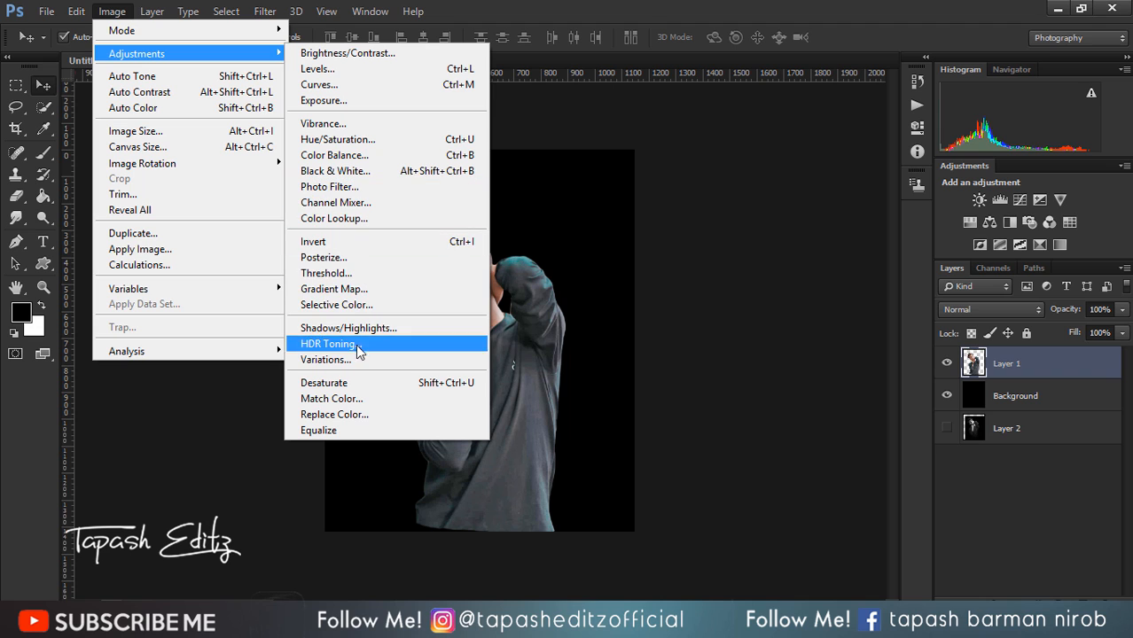
{"action": "left_click", "coordinate": [352, 383]}
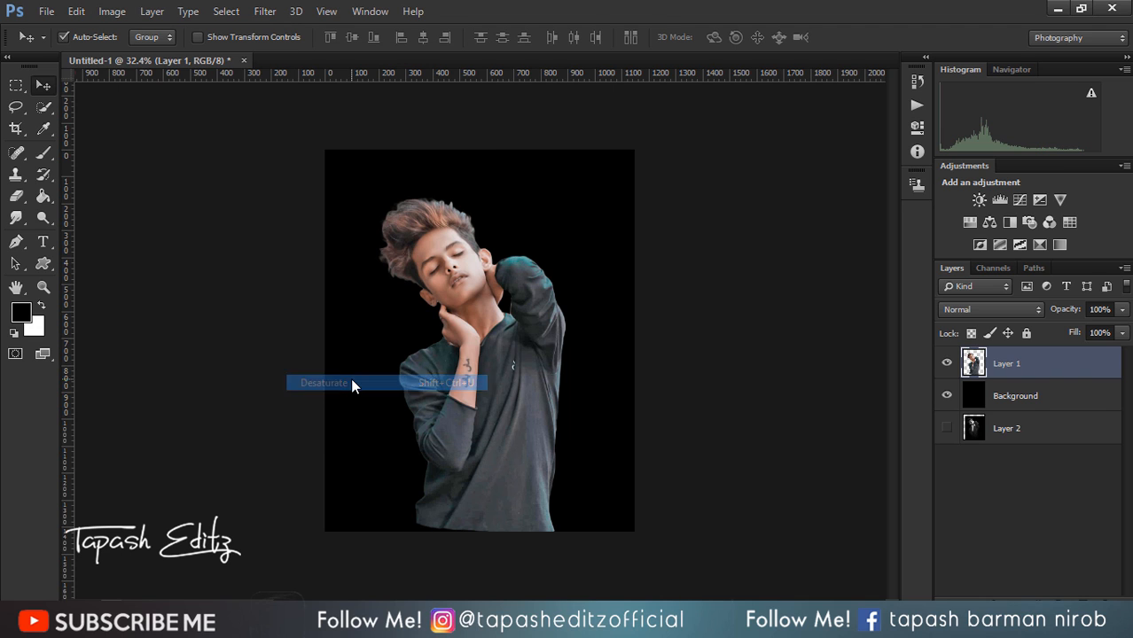
{"action": "key", "text": "ctrl+plus"}
{"action": "scroll", "coordinate": [469, 258], "scroll_direction": "up", "scroll_amount": 2}
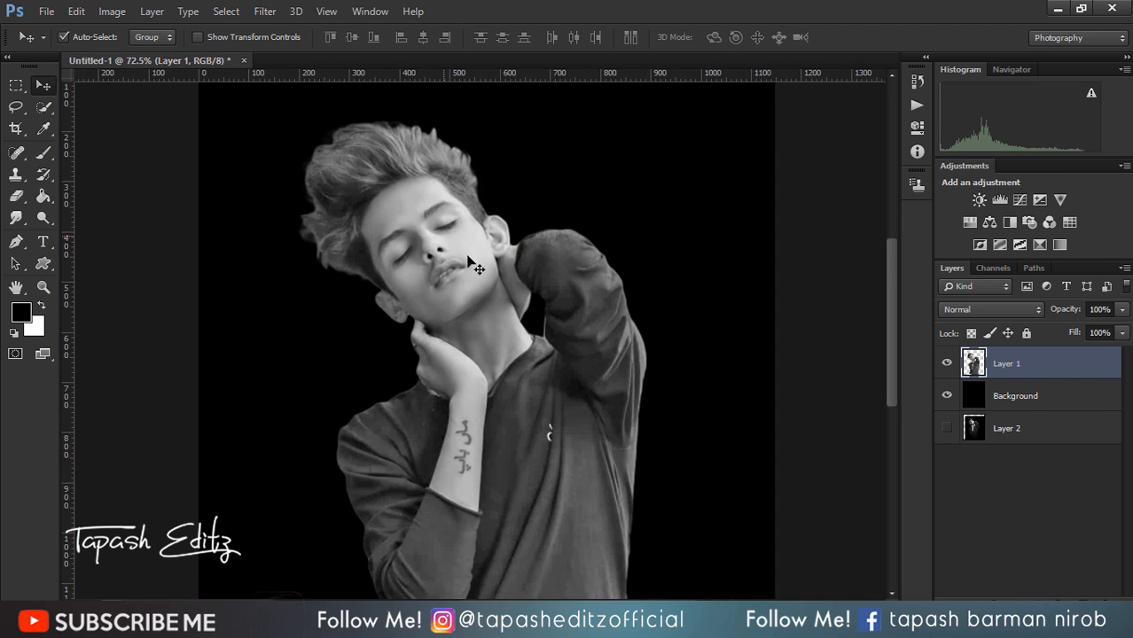
Darken Layer 1 with Levels, setting the black input to 3 and the midtones to 0.74
{"action": "left_click", "coordinate": [112, 11]}
{"action": "mouse_move", "coordinate": [119, 54]}
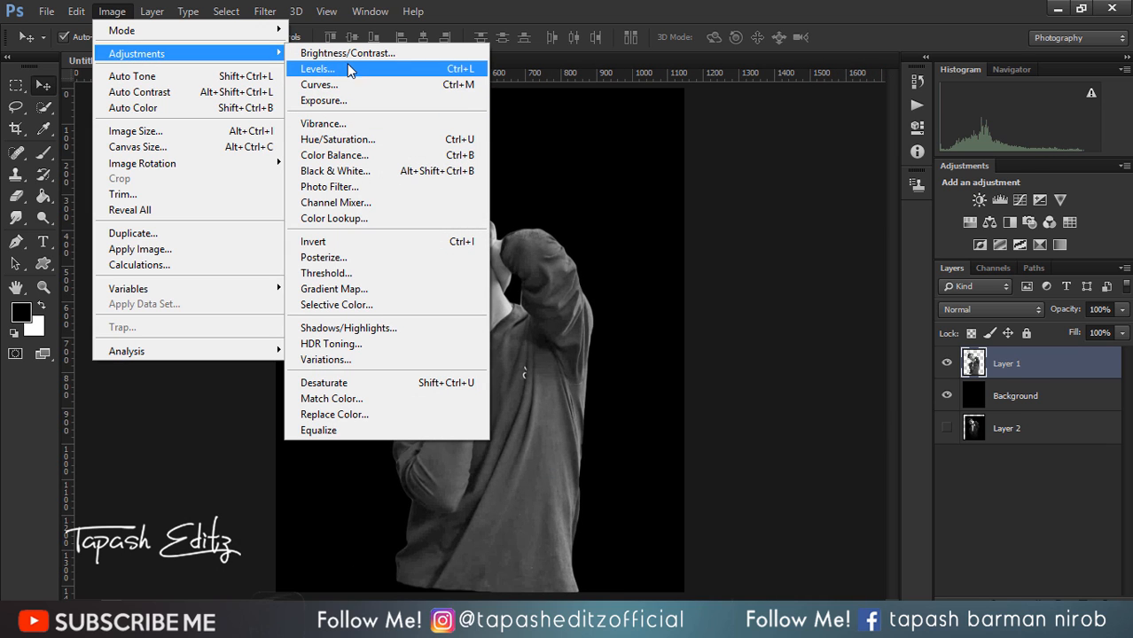
{"action": "left_click", "coordinate": [919, 182]}
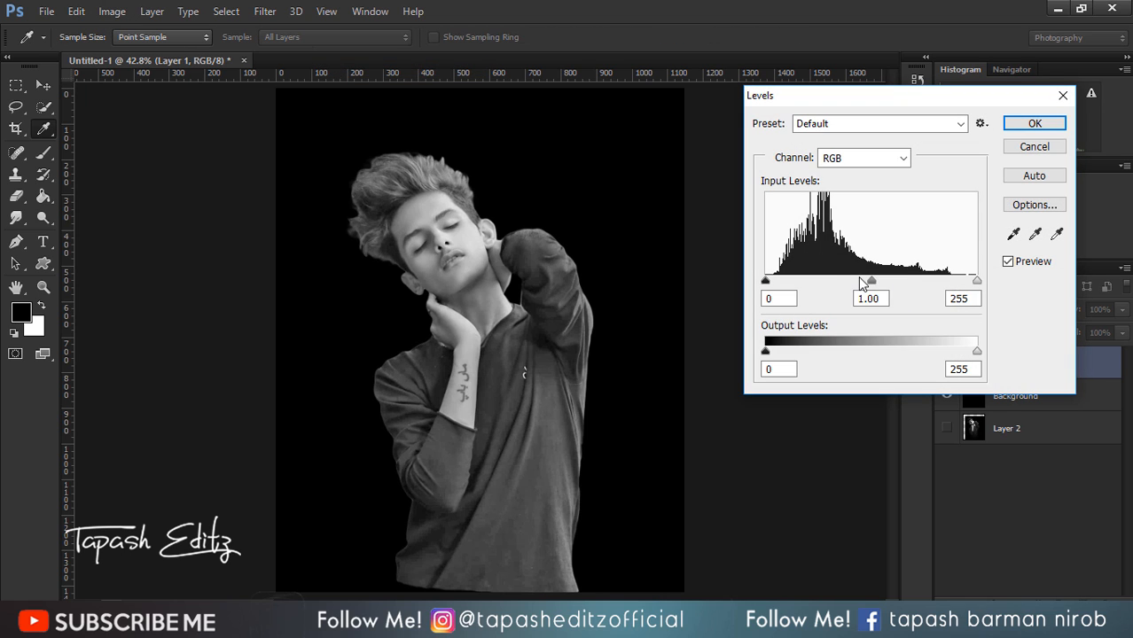
{"action": "left_click_drag", "start_coordinate": [864, 281], "coordinate": [891, 282]}
{"action": "mouse_move", "coordinate": [766, 281]}
{"action": "left_mouse_down"}
{"action": "mouse_move", "coordinate": [790, 278]}
{"action": "mouse_move", "coordinate": [769, 282]}
{"action": "left_mouse_up"}
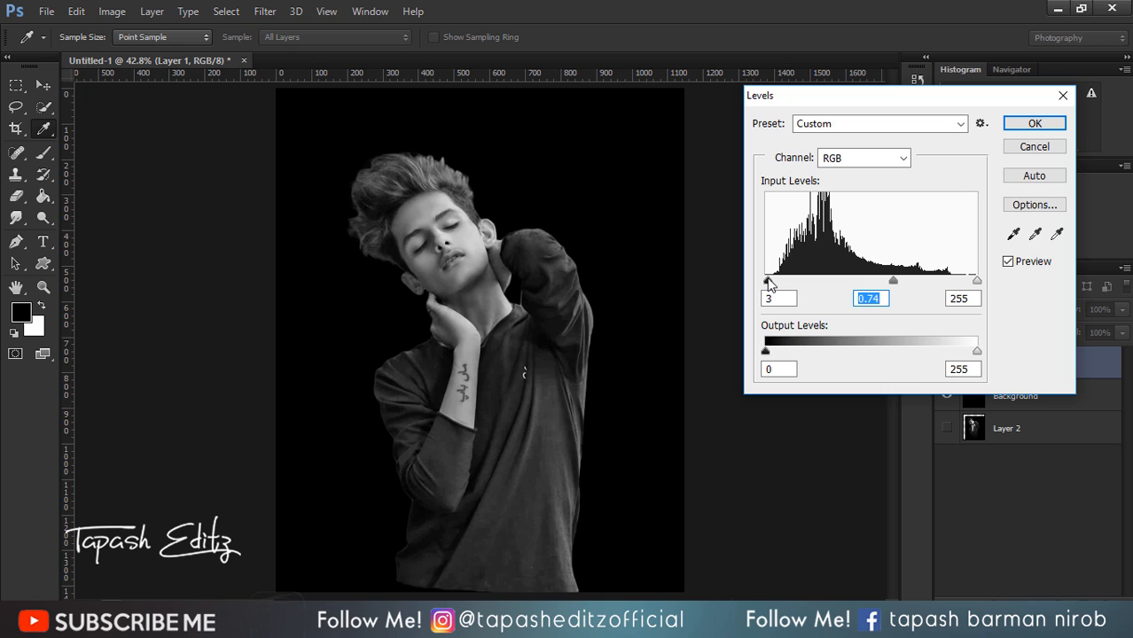
{"action": "left_click", "coordinate": [1034, 124]}
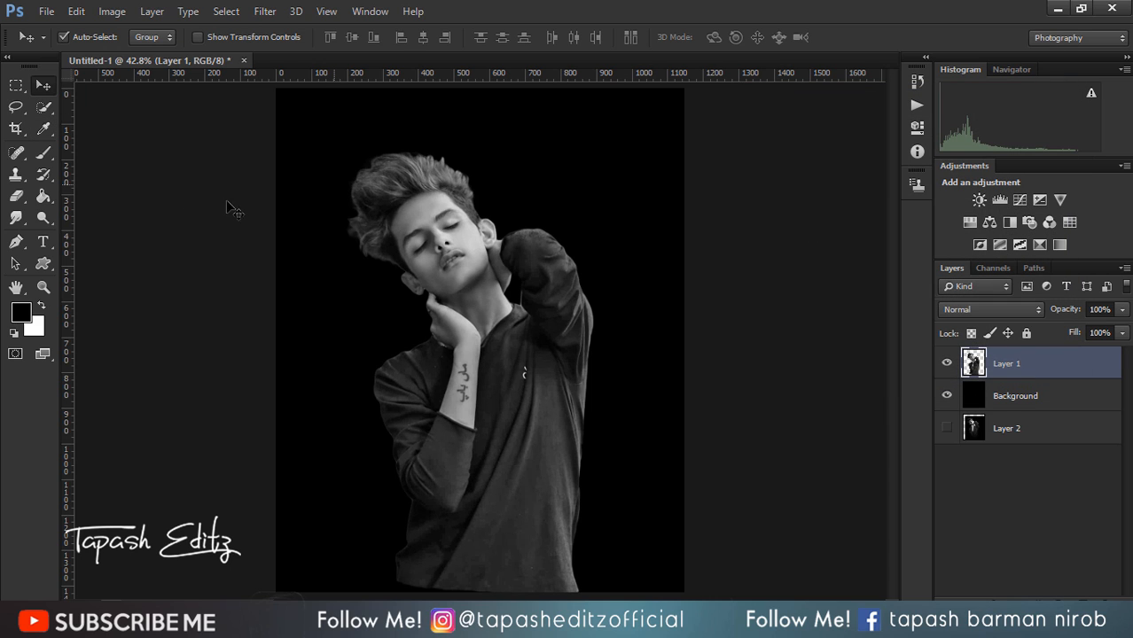
Add a new layer above Layer 1 and clip it to Layer 1 as a clipping mask
{"action": "key", "text": "ctrl+shift+alt+n"}
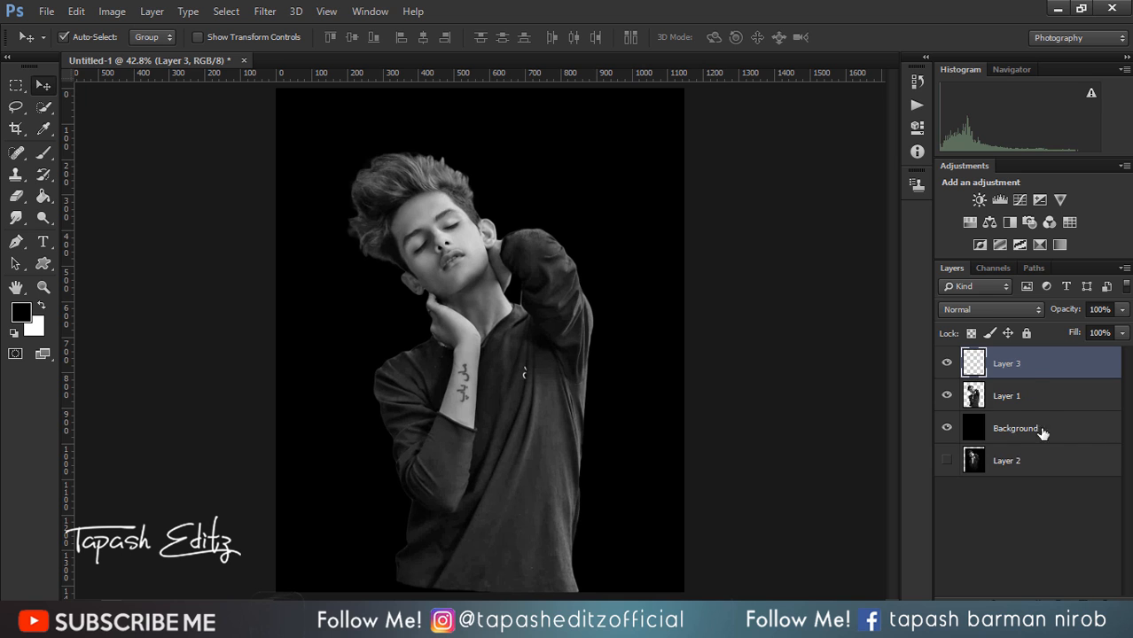
{"action": "right_click", "coordinate": [1040, 368]}
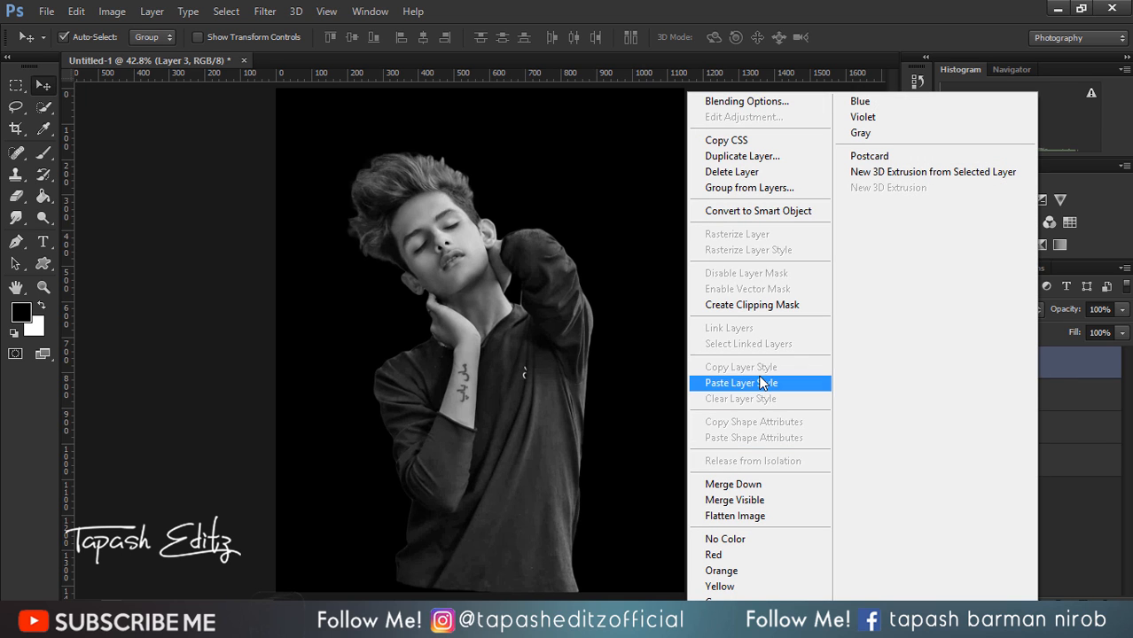
{"action": "left_click", "coordinate": [769, 305]}
Dab a white highlight on the forehead on the clipped layer with a soft brush of size 100
{"action": "scroll", "coordinate": [461, 264], "scroll_direction": "up", "scroll_amount": 4}
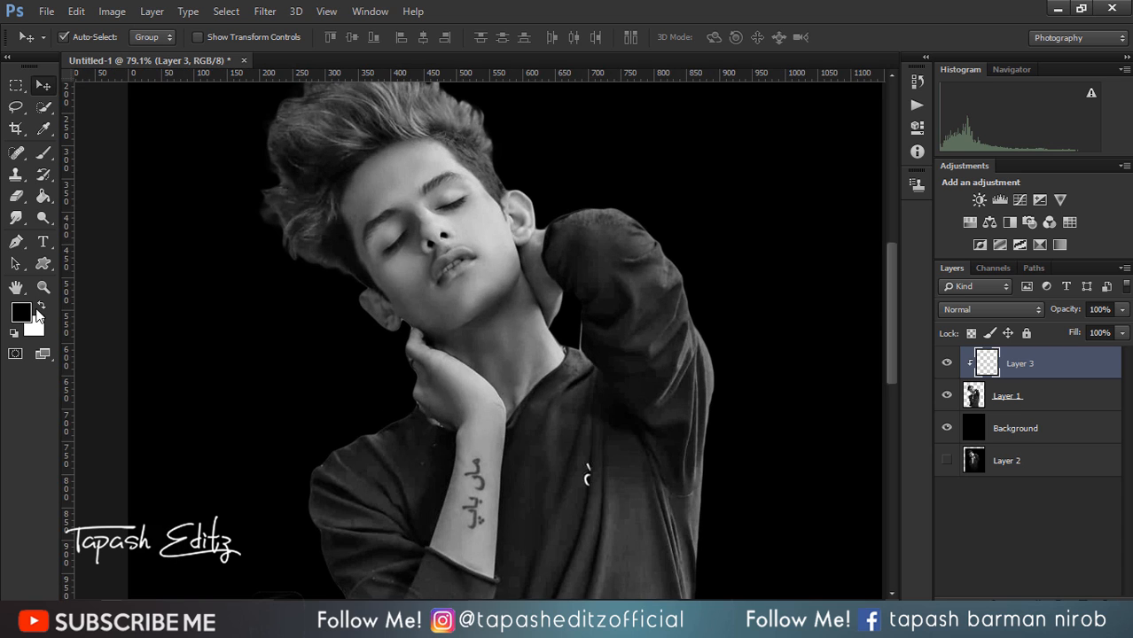
{"action": "left_click", "coordinate": [40, 307]}
{"action": "left_click", "coordinate": [43, 152]}
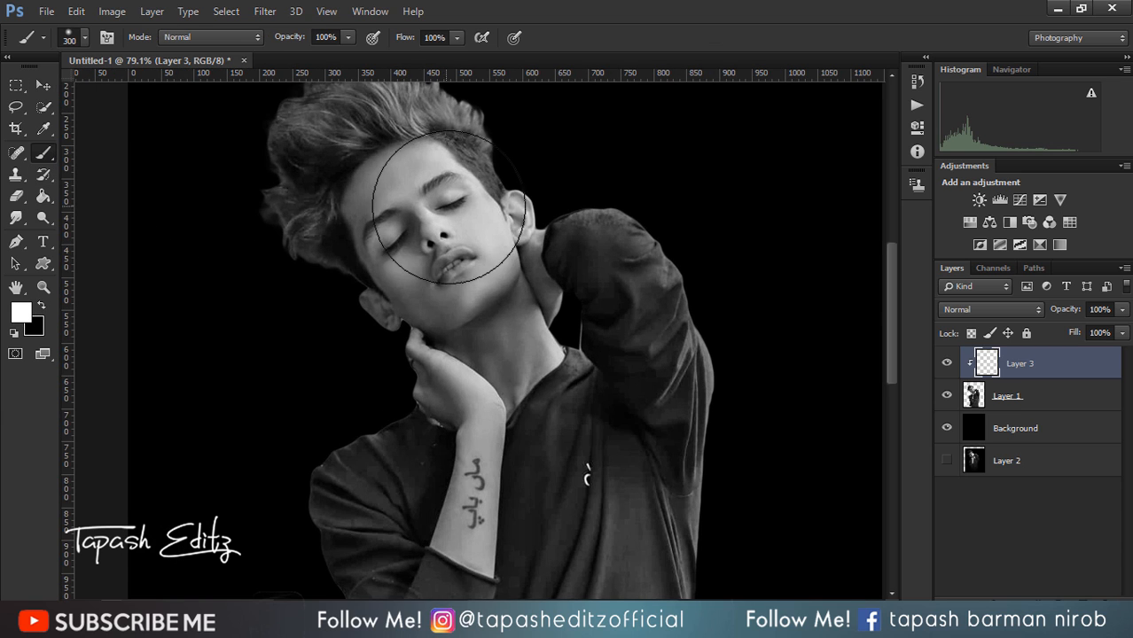
{"action": "scroll", "coordinate": [450, 208], "scroll_direction": "down", "scroll_amount": 4}
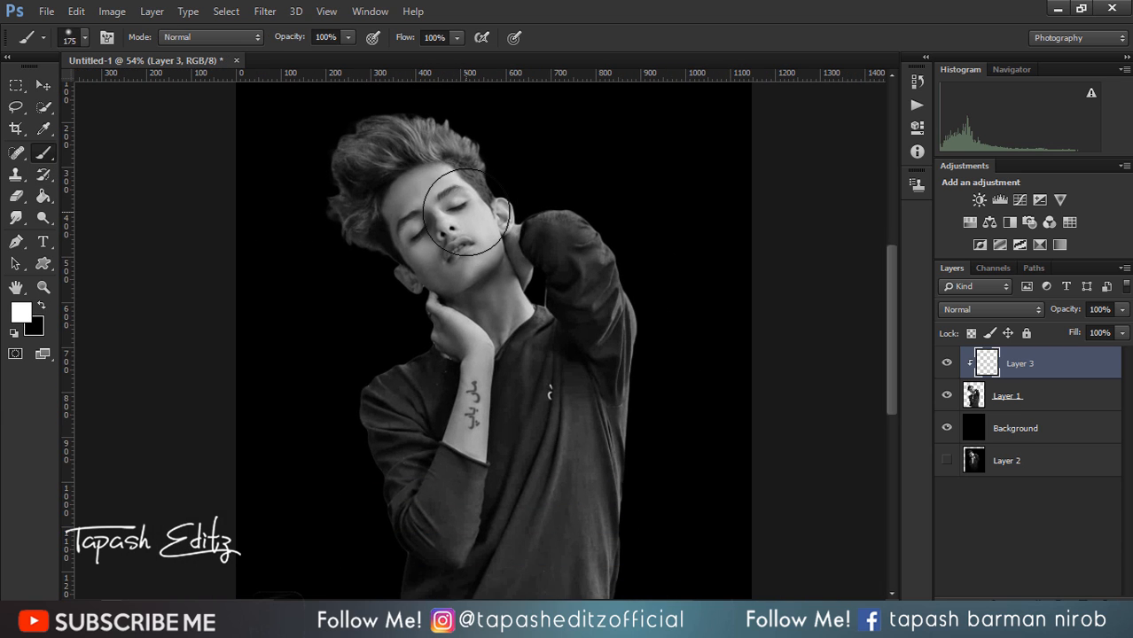
{"action": "key", "text": "bracketleft"}
{"action": "key", "text": "bracketleft"}
{"action": "key", "text": "bracketleft"}
{"action": "left_click", "coordinate": [426, 184]}
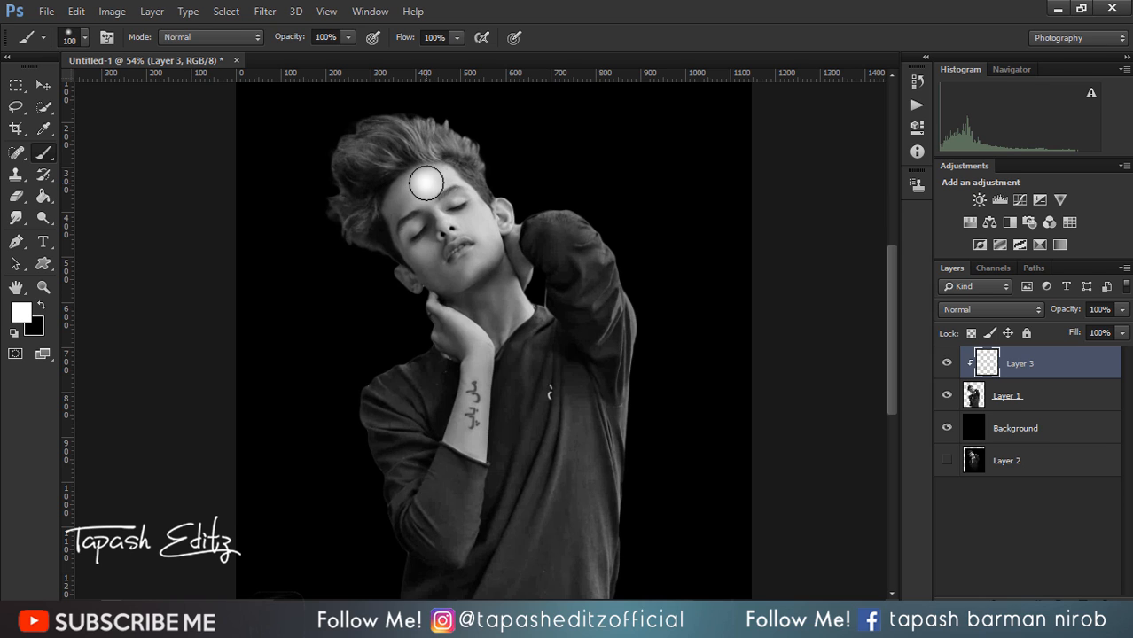
Set the clipped highlight layer's blend mode to Overlay and its opacity to 67%
{"action": "left_click", "coordinate": [958, 310]}
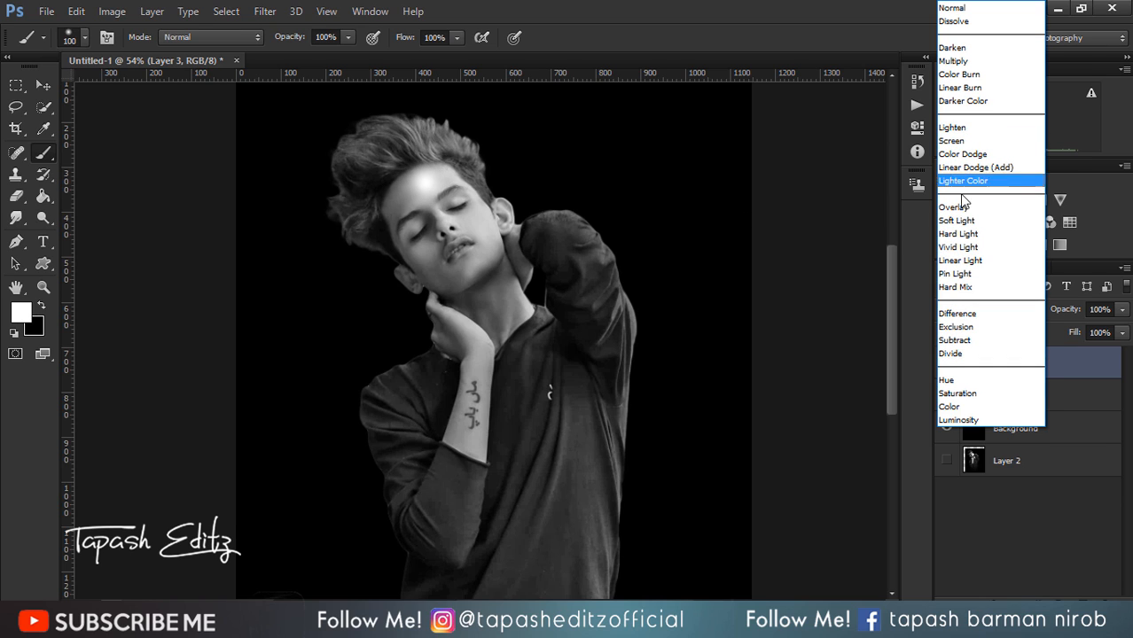
{"action": "left_click", "coordinate": [960, 206]}
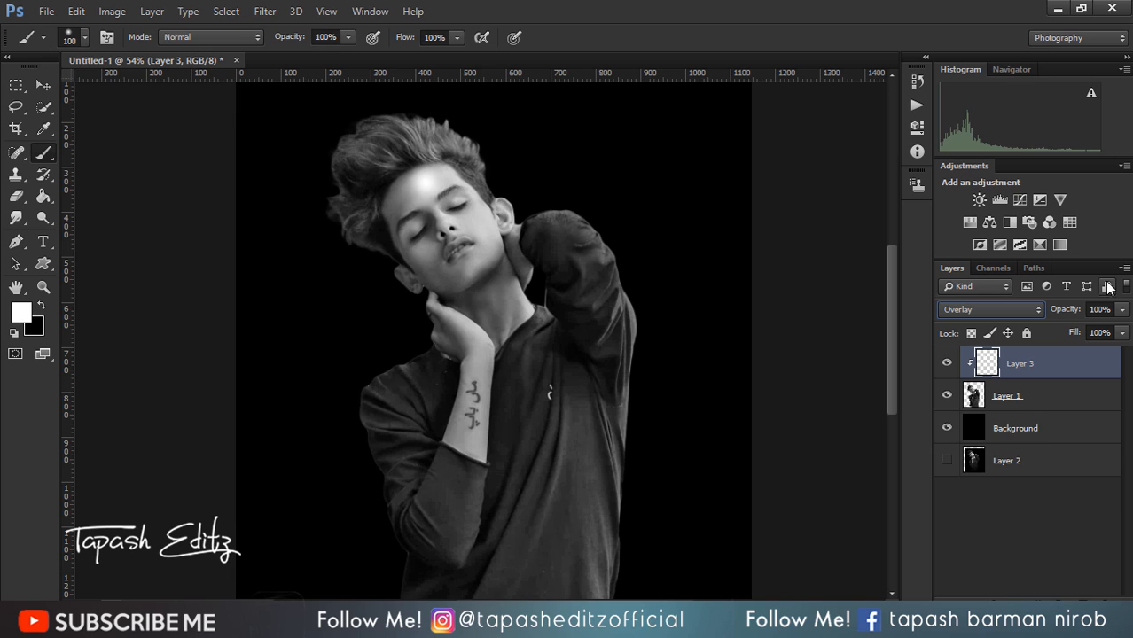
{"action": "left_click", "coordinate": [1122, 309]}
{"action": "left_click_drag", "start_coordinate": [1123, 327], "coordinate": [1094, 328]}
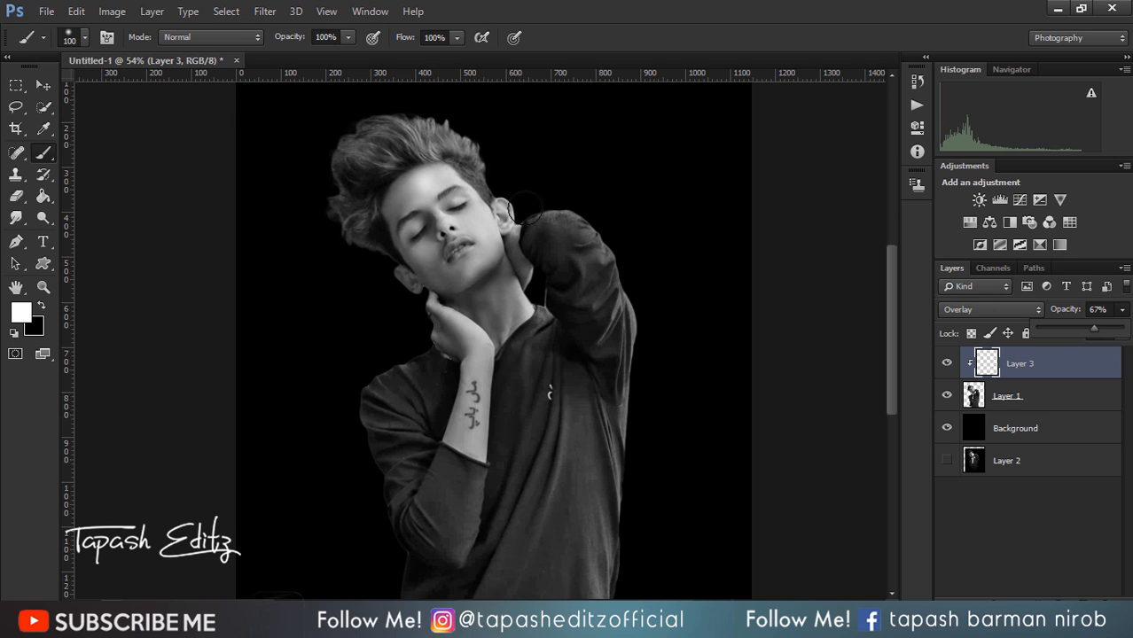
Brush more white highlights over the forehead, cheek and neck, and lower the highlight layer's opacity to 38%
{"action": "left_click", "coordinate": [434, 174]}
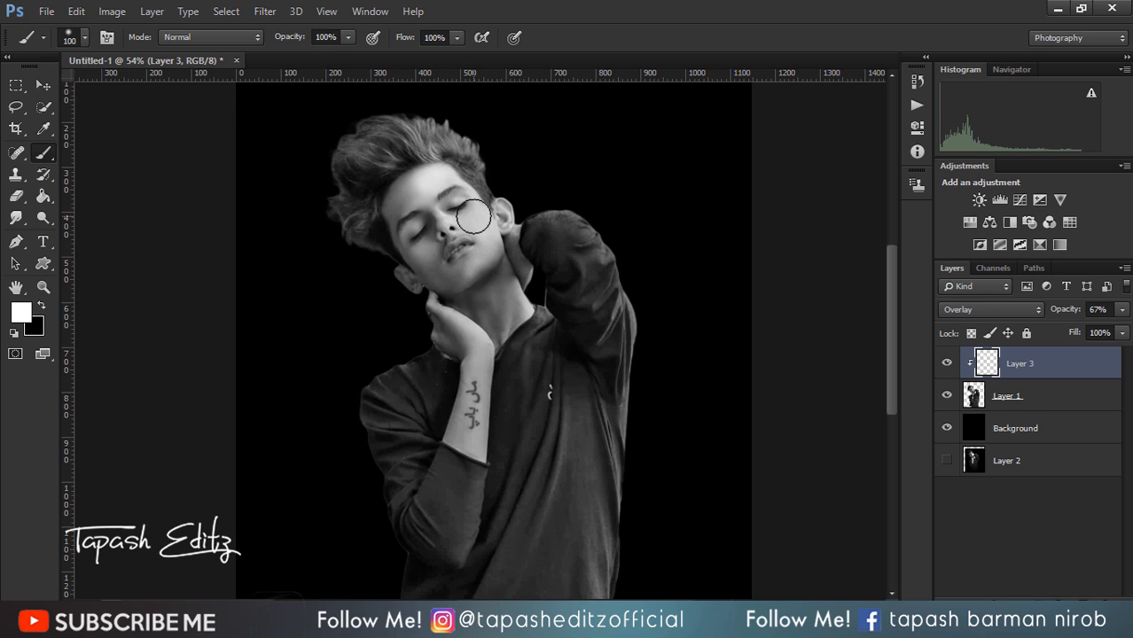
{"action": "mouse_move", "coordinate": [473, 216]}
{"action": "left_mouse_down"}
{"action": "mouse_move", "coordinate": [489, 261]}
{"action": "mouse_move", "coordinate": [498, 207]}
{"action": "mouse_move", "coordinate": [495, 233]}
{"action": "left_mouse_up"}
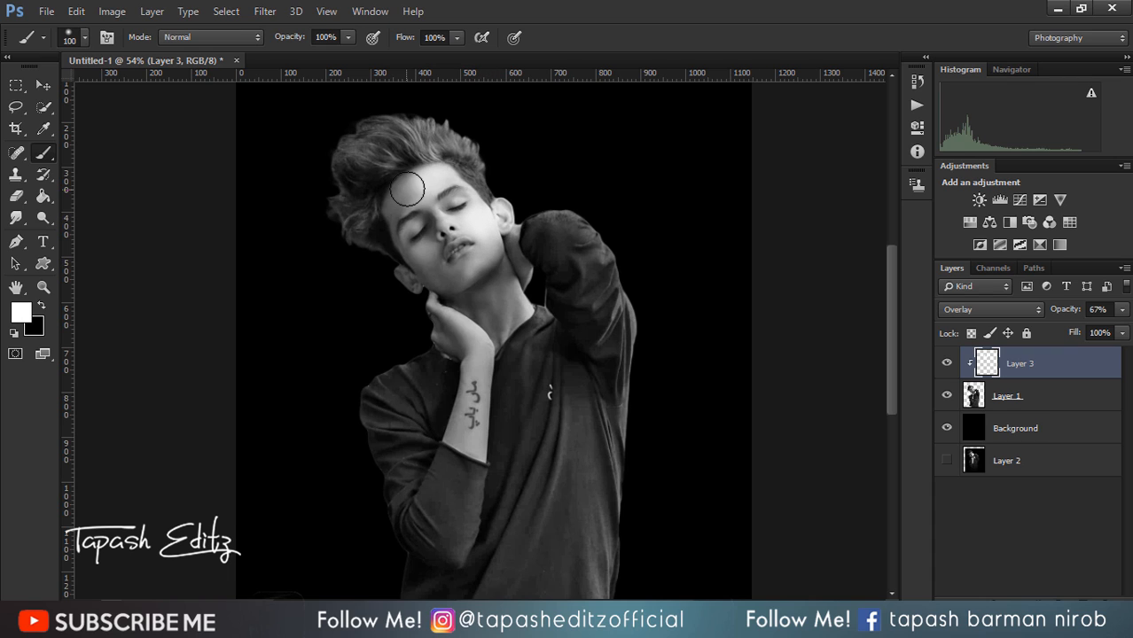
{"action": "left_click_drag", "start_coordinate": [407, 189], "coordinate": [410, 190]}
{"action": "mouse_move", "coordinate": [488, 258]}
{"action": "left_mouse_down"}
{"action": "mouse_move", "coordinate": [521, 315]}
{"action": "mouse_move", "coordinate": [504, 231]}
{"action": "mouse_move", "coordinate": [514, 268]}
{"action": "left_mouse_up"}
{"action": "scroll", "coordinate": [446, 361], "scroll_direction": "down", "scroll_amount": 2}
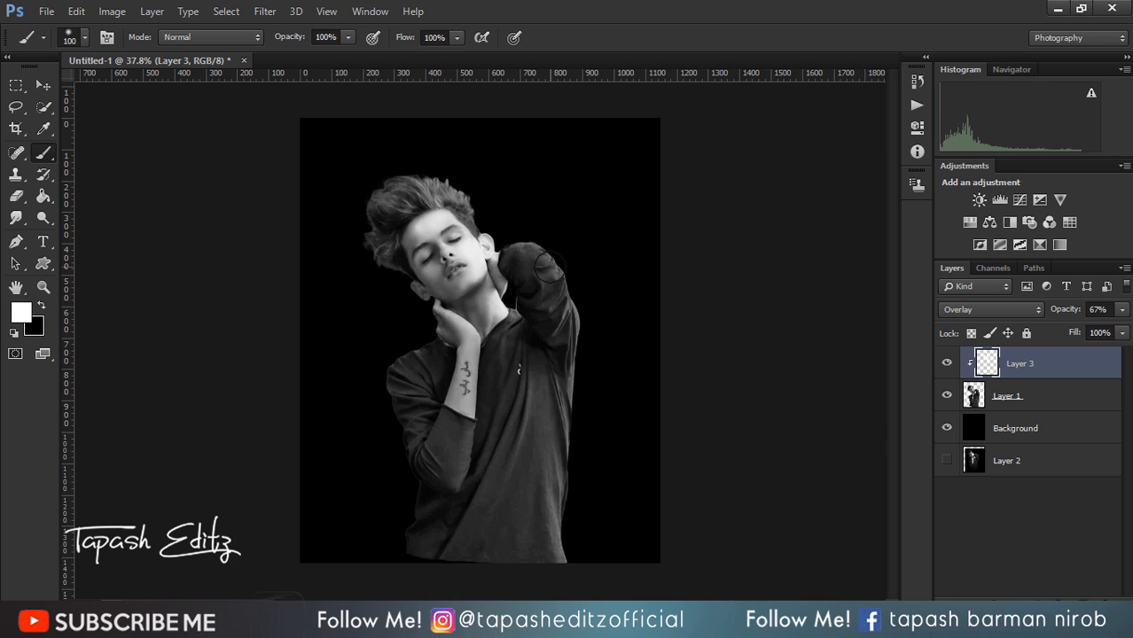
{"action": "left_click", "coordinate": [1122, 309]}
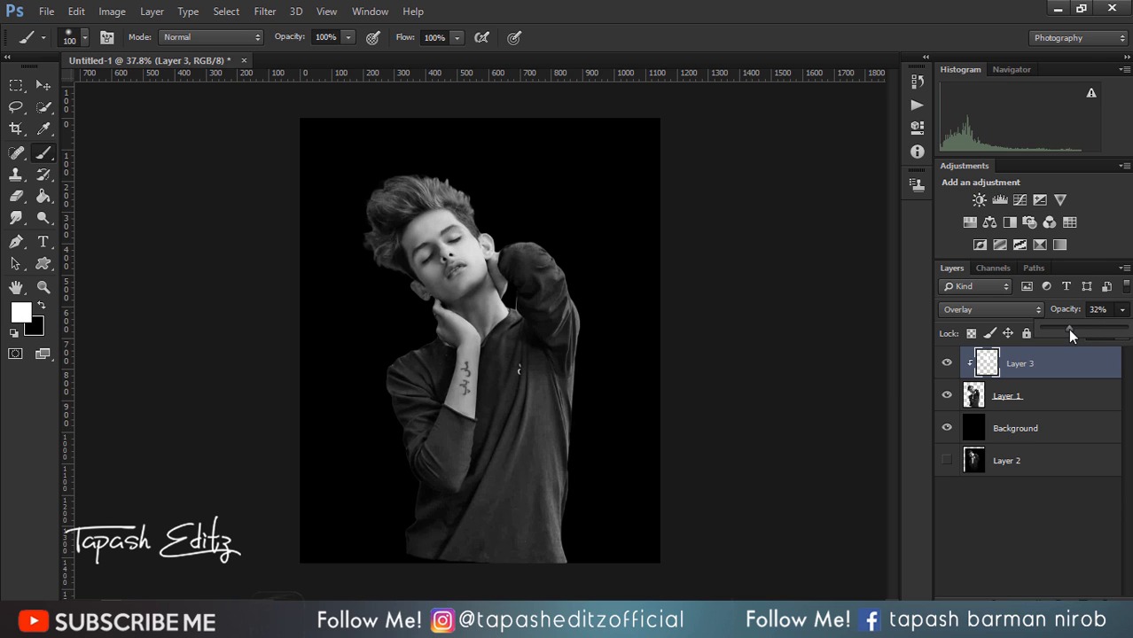
{"action": "left_click_drag", "start_coordinate": [1070, 333], "coordinate": [1078, 334]}
Brush further white highlights along the forehead, hair edge and neck, and reduce the highlight layer's opacity to 23%
{"action": "scroll", "coordinate": [513, 302], "scroll_direction": "up", "scroll_amount": 2}
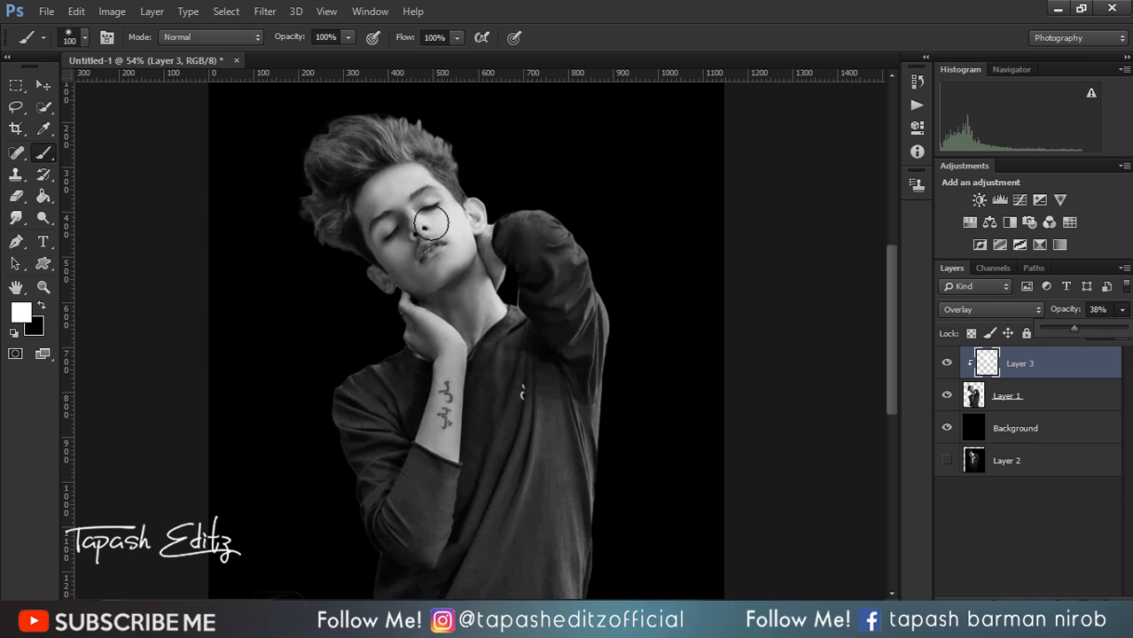
{"action": "mouse_move", "coordinate": [415, 175]}
{"action": "left_mouse_down"}
{"action": "mouse_move", "coordinate": [423, 142]}
{"action": "mouse_move", "coordinate": [373, 129]}
{"action": "mouse_move", "coordinate": [423, 144]}
{"action": "left_mouse_up"}
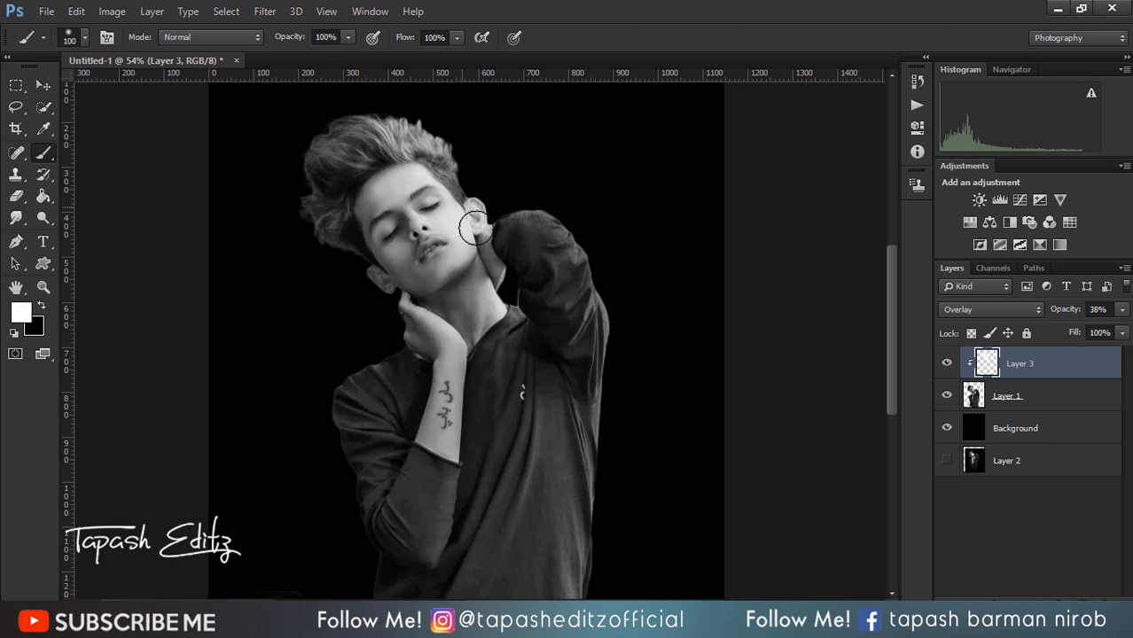
{"action": "mouse_move", "coordinate": [488, 245]}
{"action": "left_mouse_down"}
{"action": "mouse_move", "coordinate": [486, 273]}
{"action": "mouse_move", "coordinate": [471, 277]}
{"action": "left_mouse_up"}
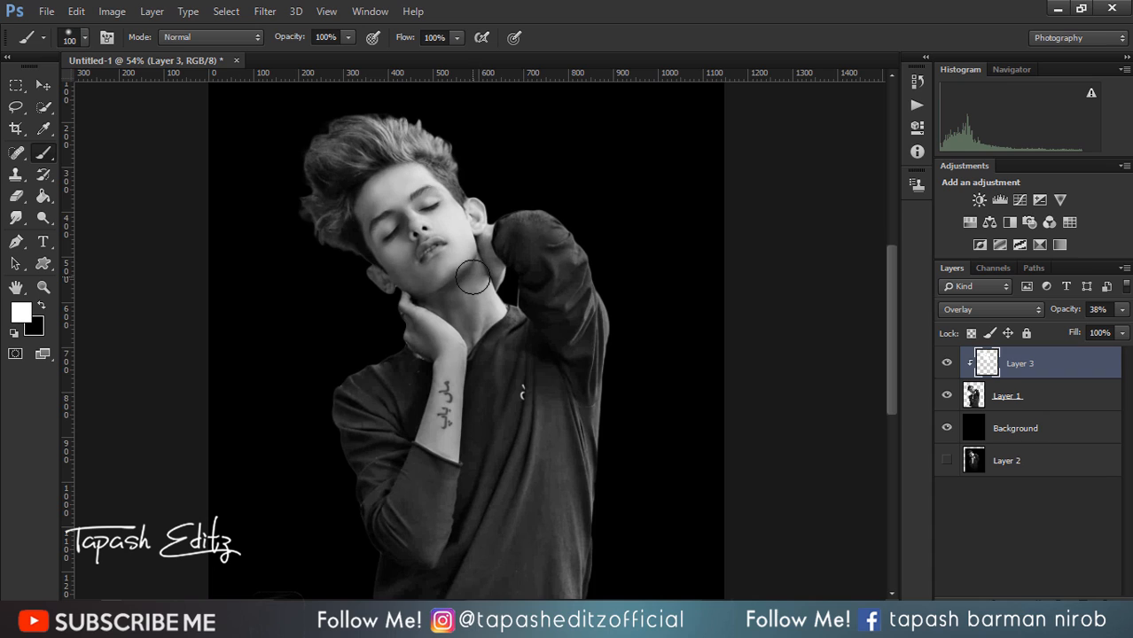
{"action": "left_click", "coordinate": [1122, 309]}
{"action": "left_click_drag", "start_coordinate": [1070, 334], "coordinate": [1061, 334]}
{"action": "scroll", "coordinate": [645, 353], "scroll_direction": "down", "scroll_amount": 3}
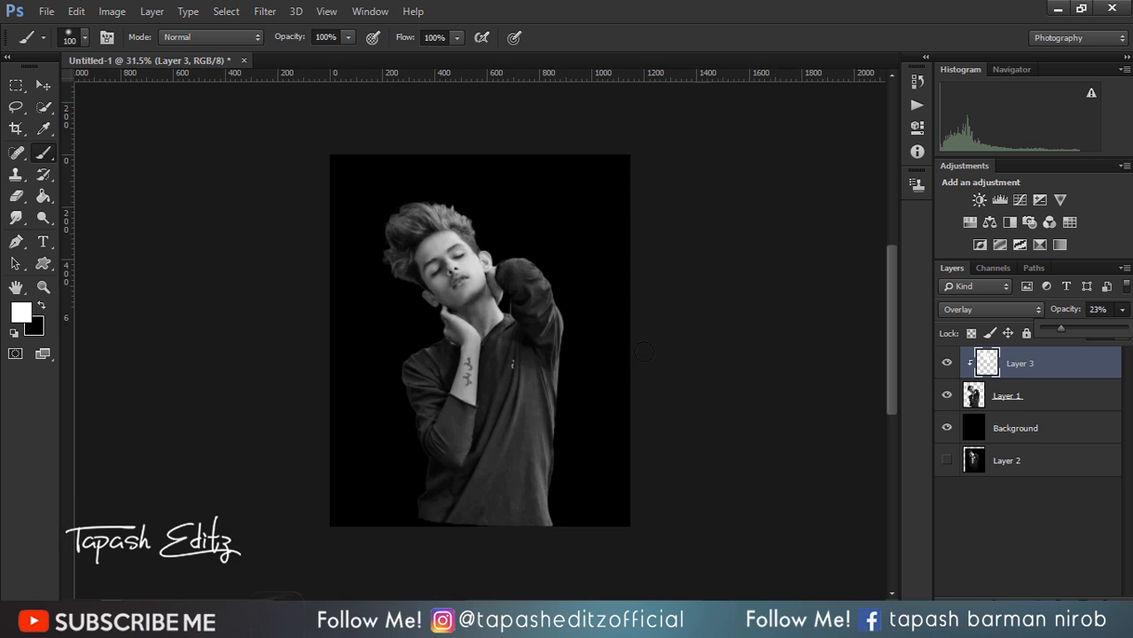
Stamp all visible layers into a new top layer and open it in the Camera Raw Filter
{"action": "scroll", "coordinate": [458, 365], "scroll_direction": "up", "scroll_amount": 2}
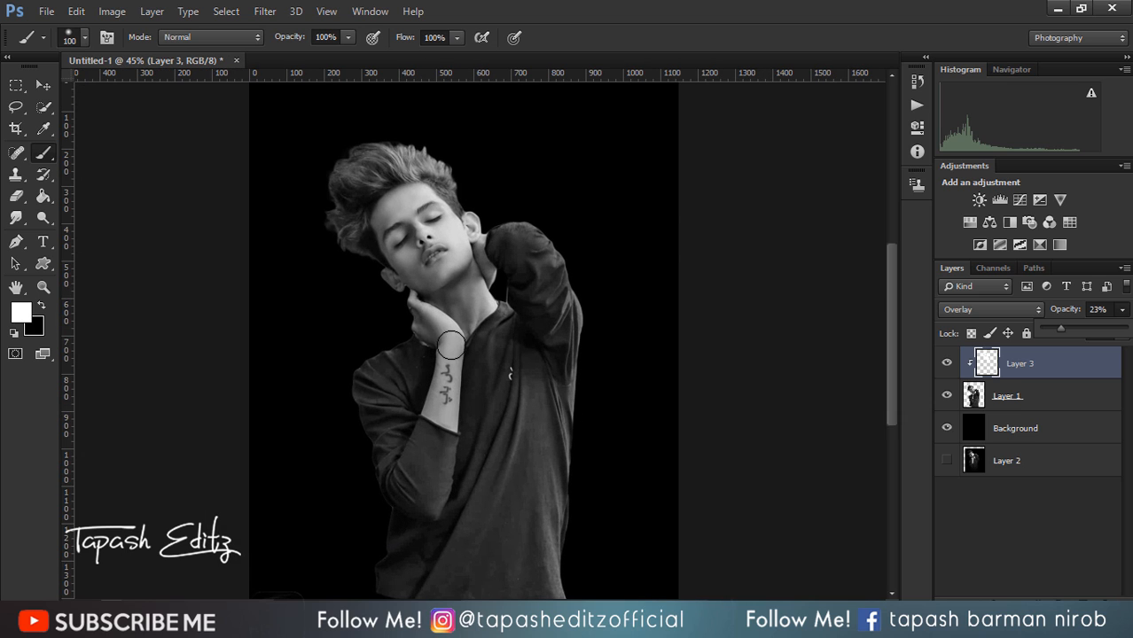
{"action": "left_click", "coordinate": [450, 346]}
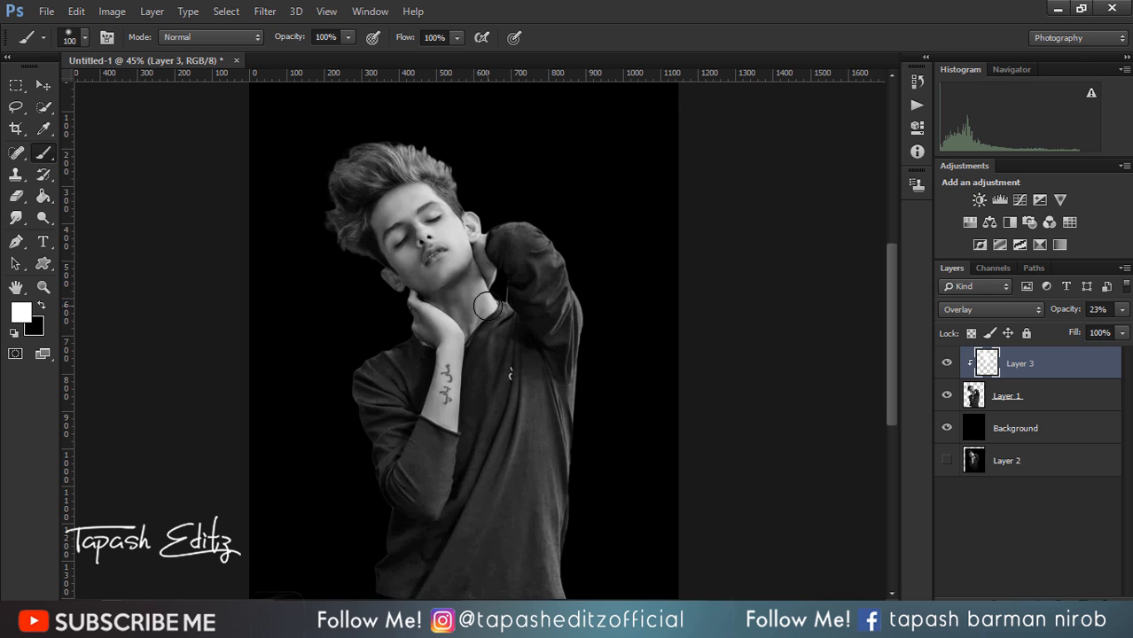
{"action": "scroll", "coordinate": [488, 306], "scroll_direction": "down", "scroll_amount": 3}
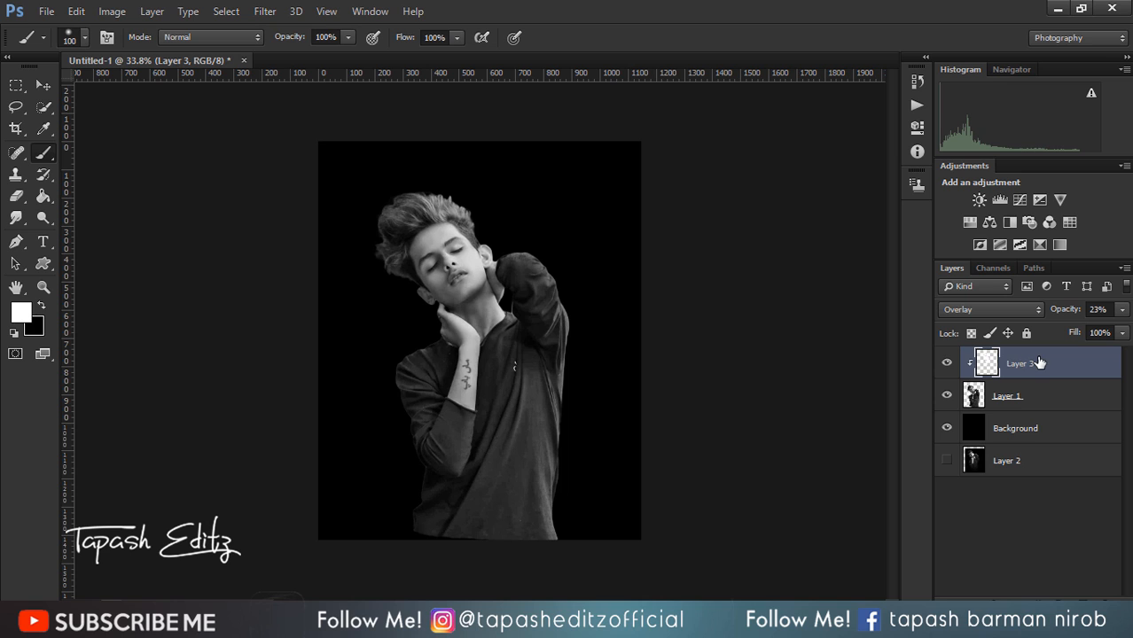
{"action": "key", "text": "ctrl+shift+alt+e"}
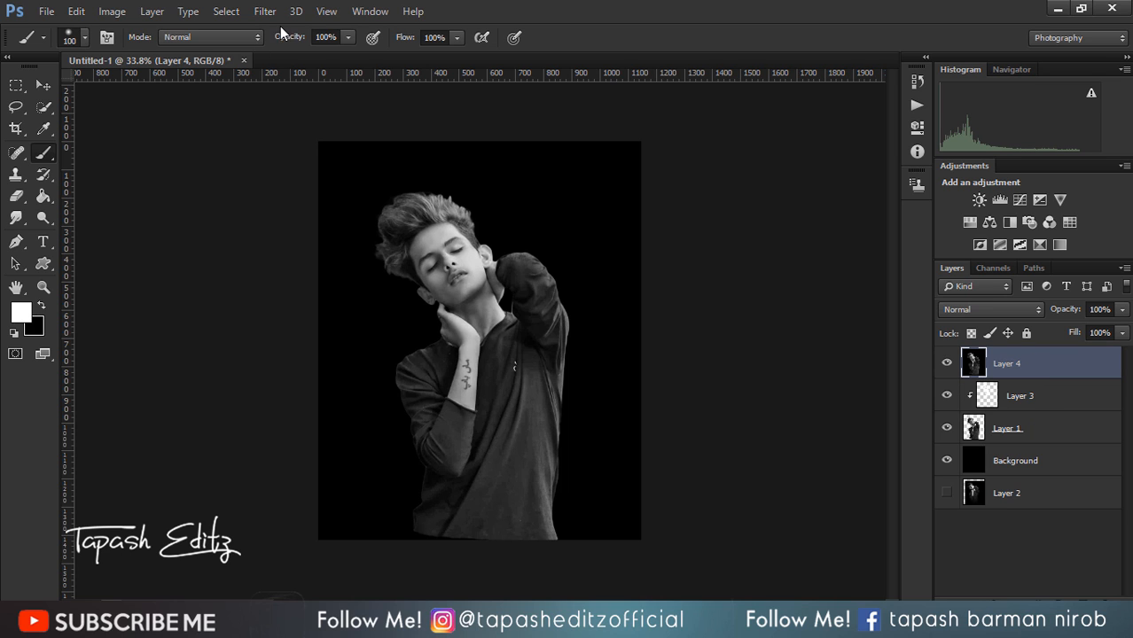
{"action": "left_click", "coordinate": [265, 11]}
{"action": "left_click", "coordinate": [304, 105]}
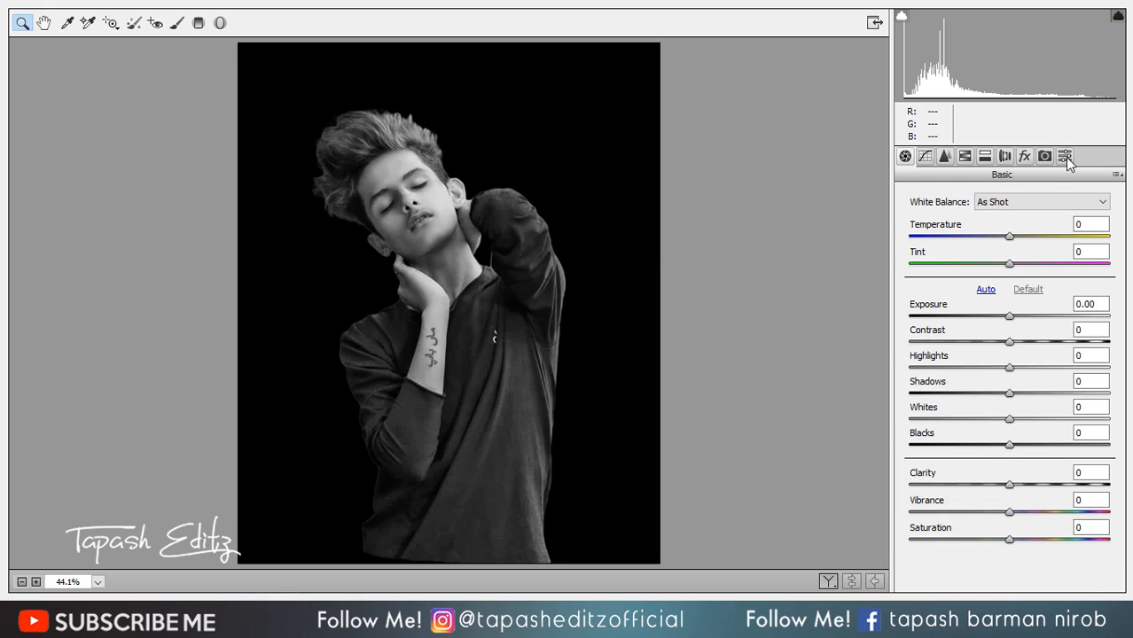
Draw a large radial filter around the head and upper body and centre it on the mouth
{"action": "left_click", "coordinate": [1065, 156]}
{"action": "left_click", "coordinate": [220, 22]}
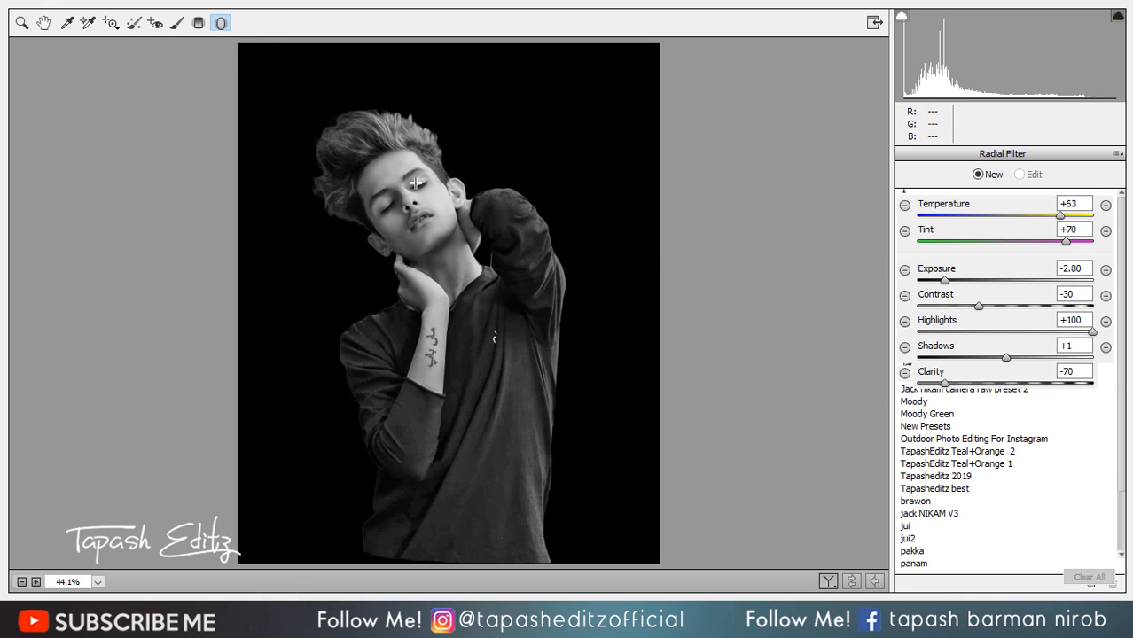
{"action": "left_click_drag", "start_coordinate": [380, 190], "coordinate": [528, 379]}
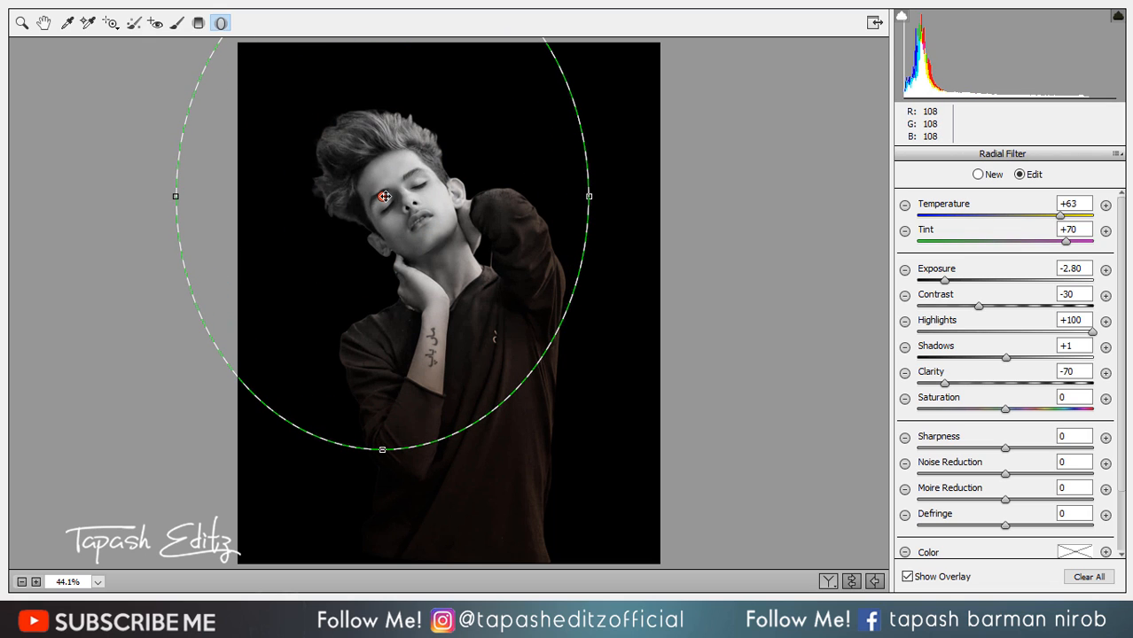
{"action": "left_click_drag", "start_coordinate": [383, 196], "coordinate": [413, 228]}
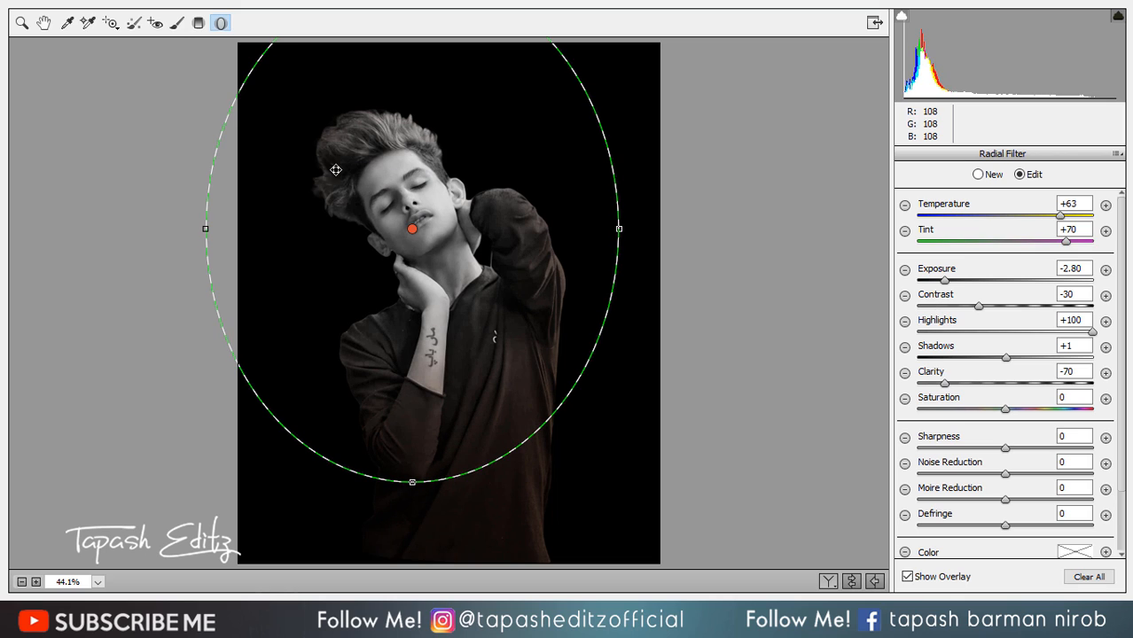
Set the radial filter's Temperature to 0, Shadows to -38 and Saturation to -30
{"action": "left_click", "coordinate": [1056, 218]}
{"action": "type", "text": "0"}
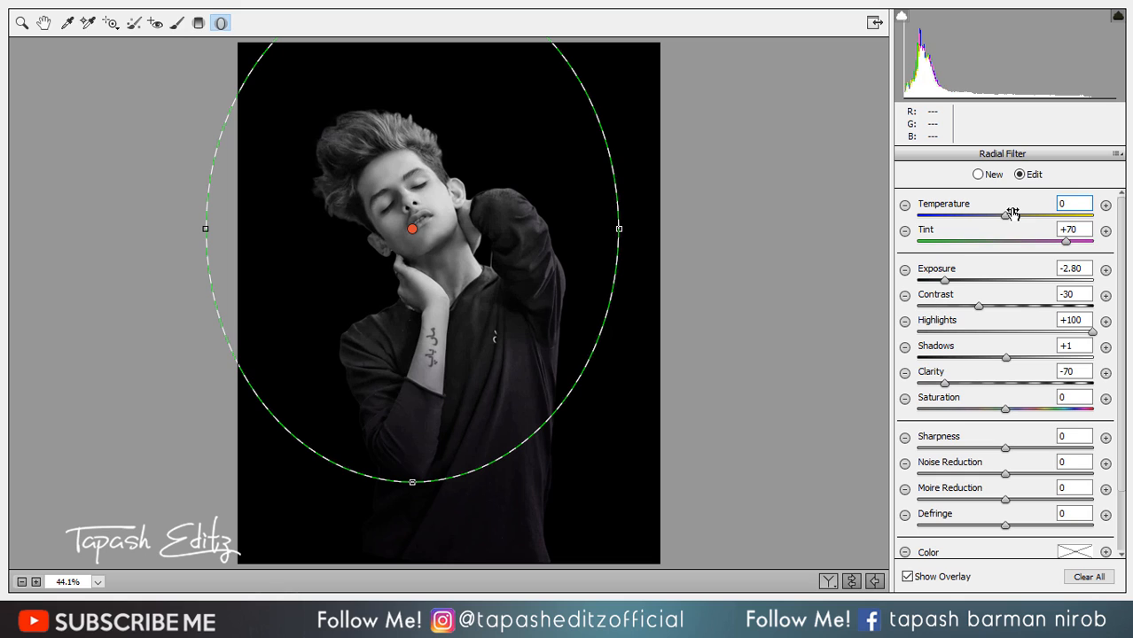
{"action": "mouse_move", "coordinate": [1014, 358]}
{"action": "left_mouse_down"}
{"action": "mouse_move", "coordinate": [1026, 359]}
{"action": "mouse_move", "coordinate": [991, 354]}
{"action": "left_mouse_up"}
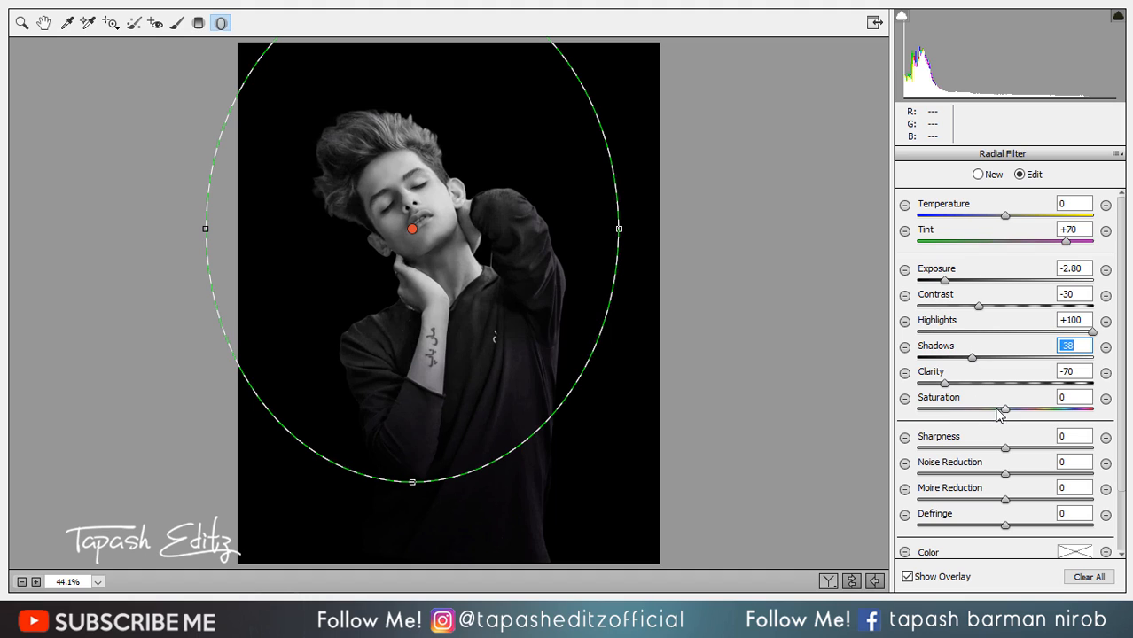
{"action": "left_click_drag", "start_coordinate": [996, 409], "coordinate": [965, 404]}
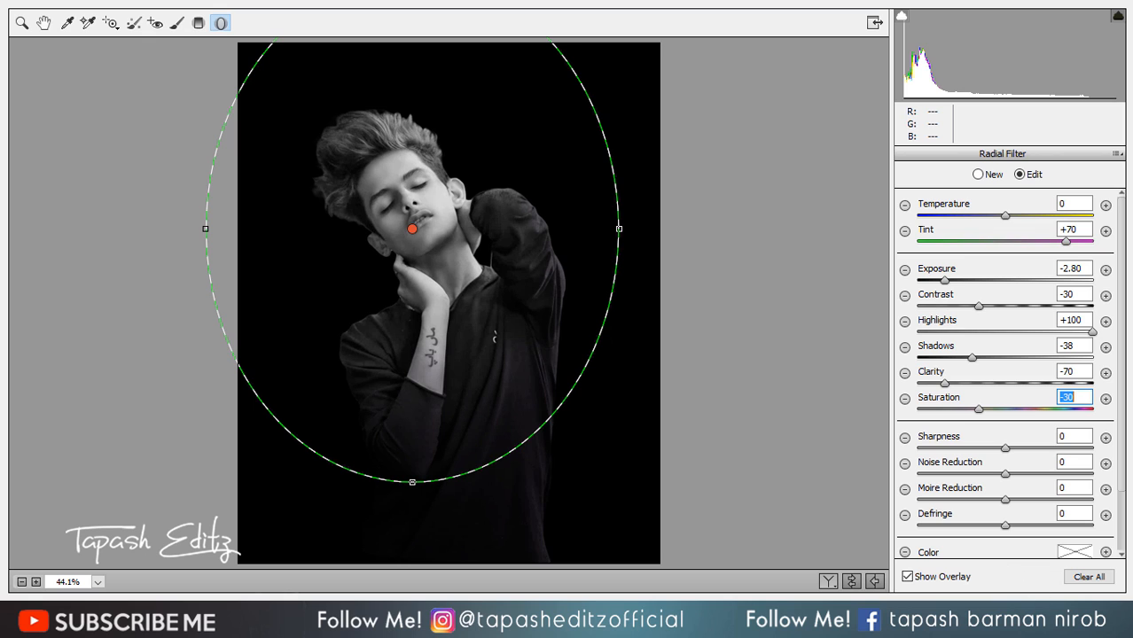
Add a graduated filter that runs from the photo's lower right corner diagonally up to the hair
{"action": "left_click", "coordinate": [199, 23]}
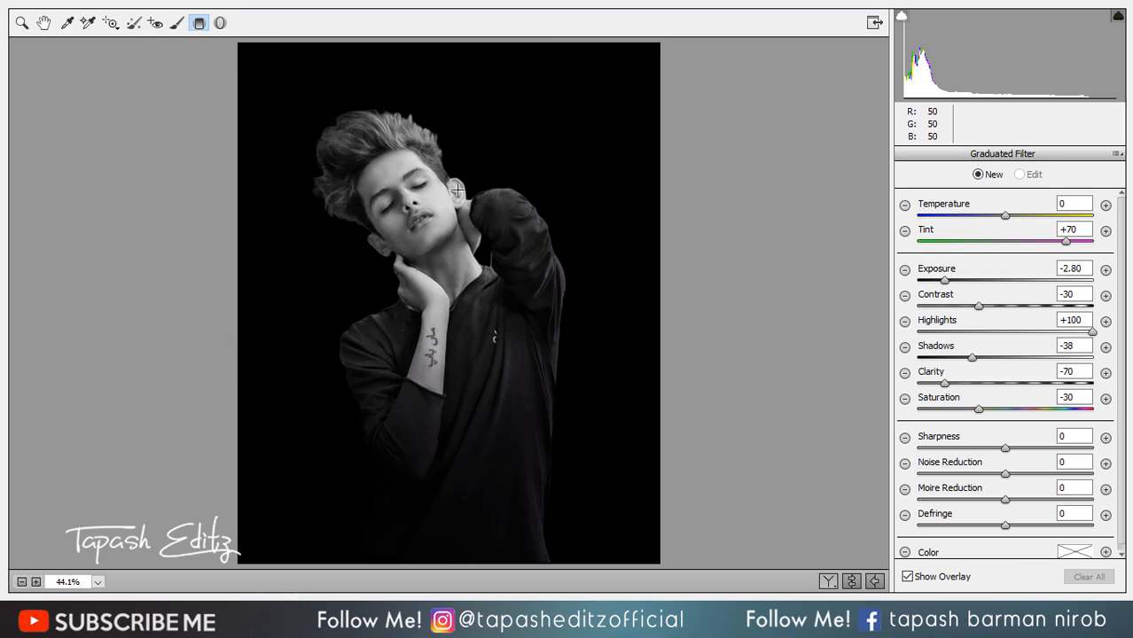
{"action": "left_click_drag", "start_coordinate": [411, 218], "coordinate": [355, 144]}
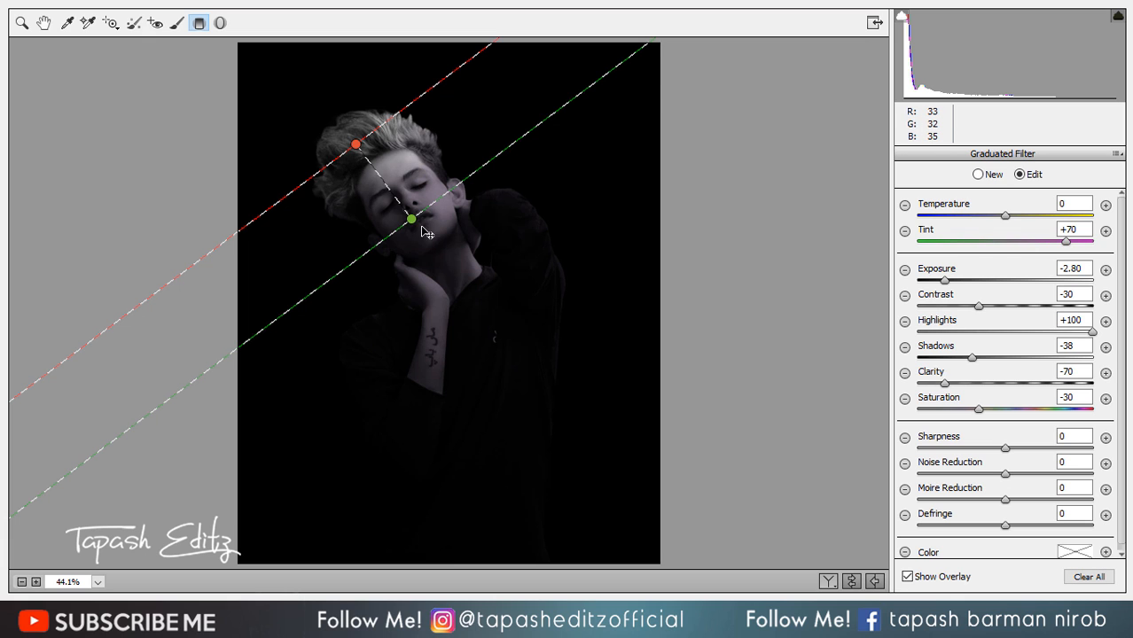
{"action": "left_click_drag", "start_coordinate": [424, 228], "coordinate": [600, 544]}
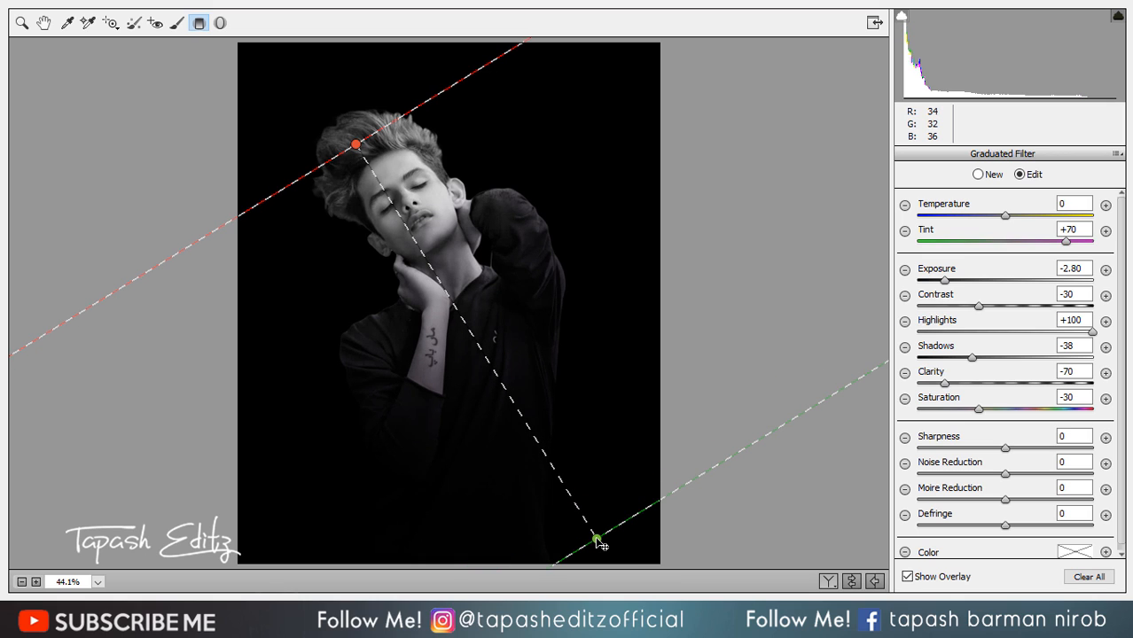
Set the graduated filter's Clarity and Sharpness to +76 and Exposure to -1.35, raise its Shadows, and apply the Camera Raw edits
{"action": "left_click_drag", "start_coordinate": [1092, 332], "coordinate": [1119, 341]}
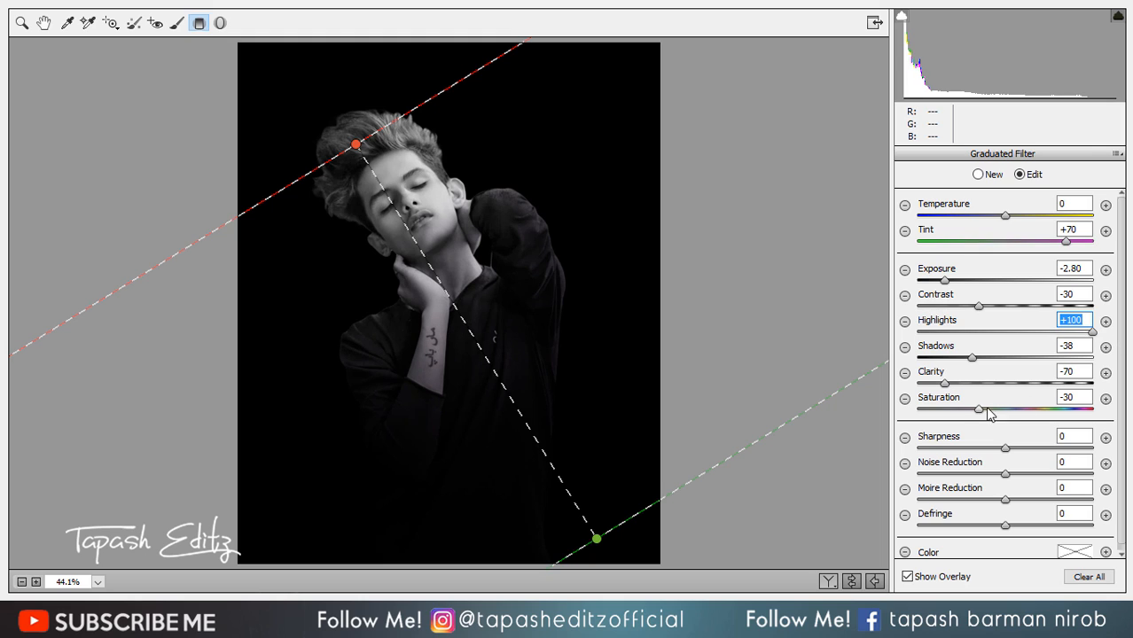
{"action": "left_click_drag", "start_coordinate": [948, 381], "coordinate": [1077, 380]}
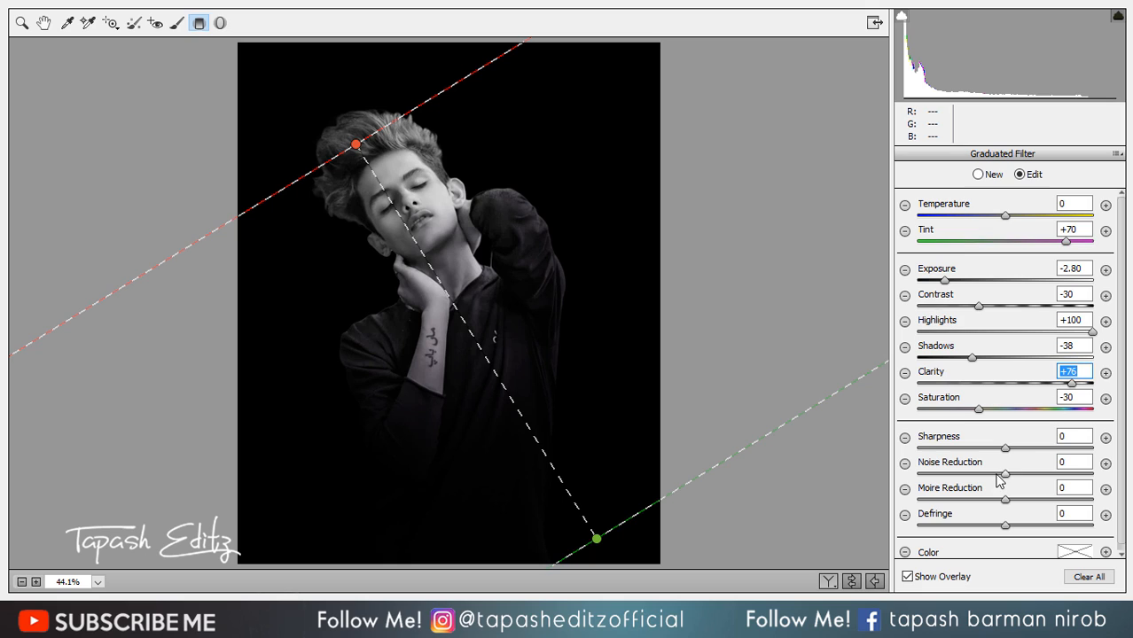
{"action": "left_click_drag", "start_coordinate": [1013, 451], "coordinate": [1081, 445]}
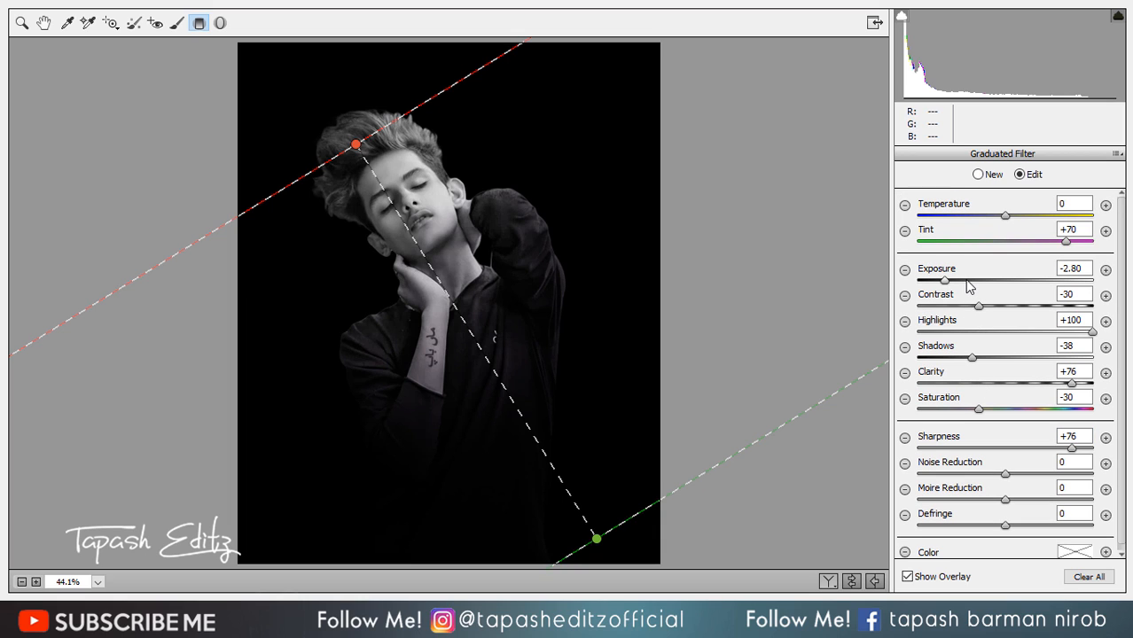
{"action": "left_click_drag", "start_coordinate": [968, 281], "coordinate": [976, 281]}
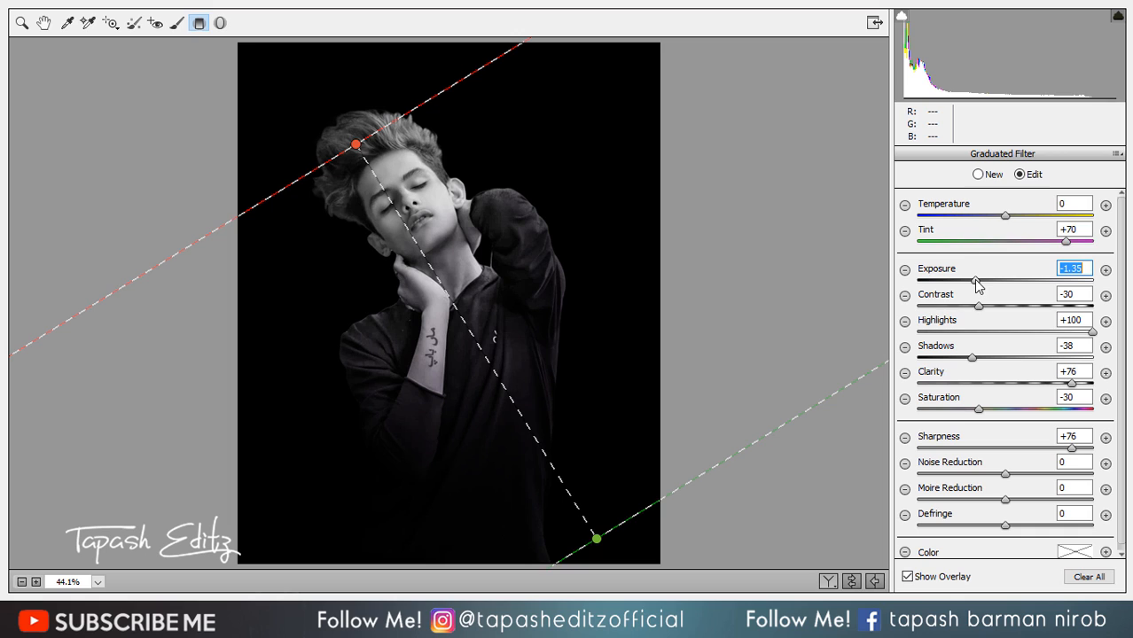
{"action": "left_click_drag", "start_coordinate": [973, 359], "coordinate": [1002, 359]}
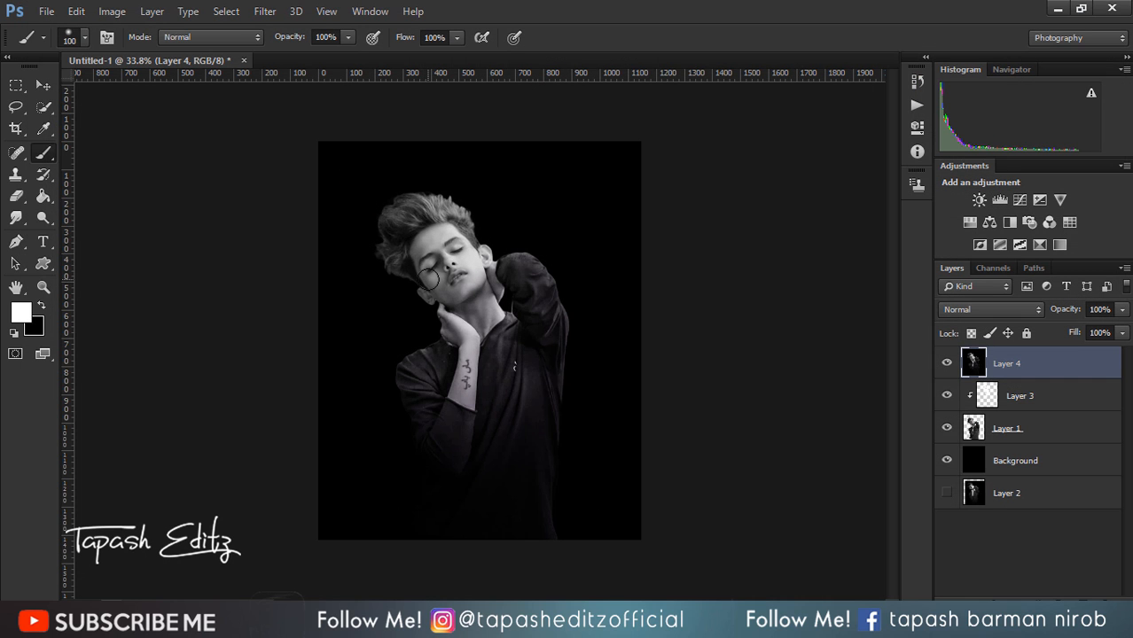
Add a Selective Color adjustment and set its Whites to Cyan -45, Yellow -68 and Black -100
{"action": "scroll", "coordinate": [420, 282], "scroll_direction": "up", "scroll_amount": 1}
{"action": "scroll", "coordinate": [428, 280], "scroll_direction": "up", "scroll_amount": 2}
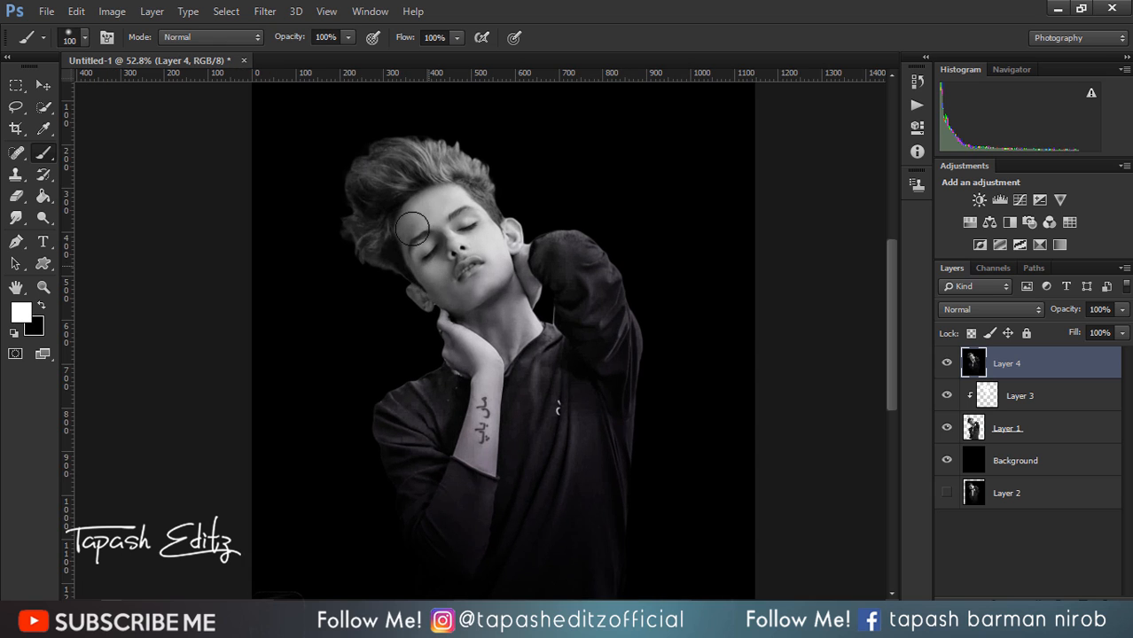
{"action": "left_click", "coordinate": [266, 11]}
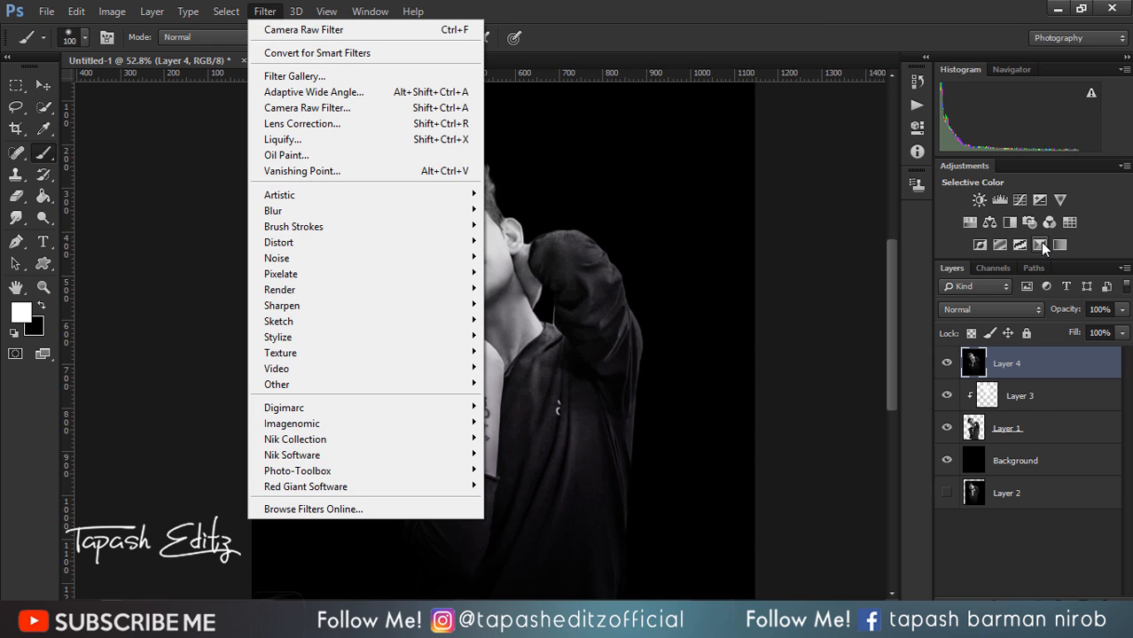
{"action": "left_click", "coordinate": [1040, 242]}
{"action": "left_click", "coordinate": [794, 142]}
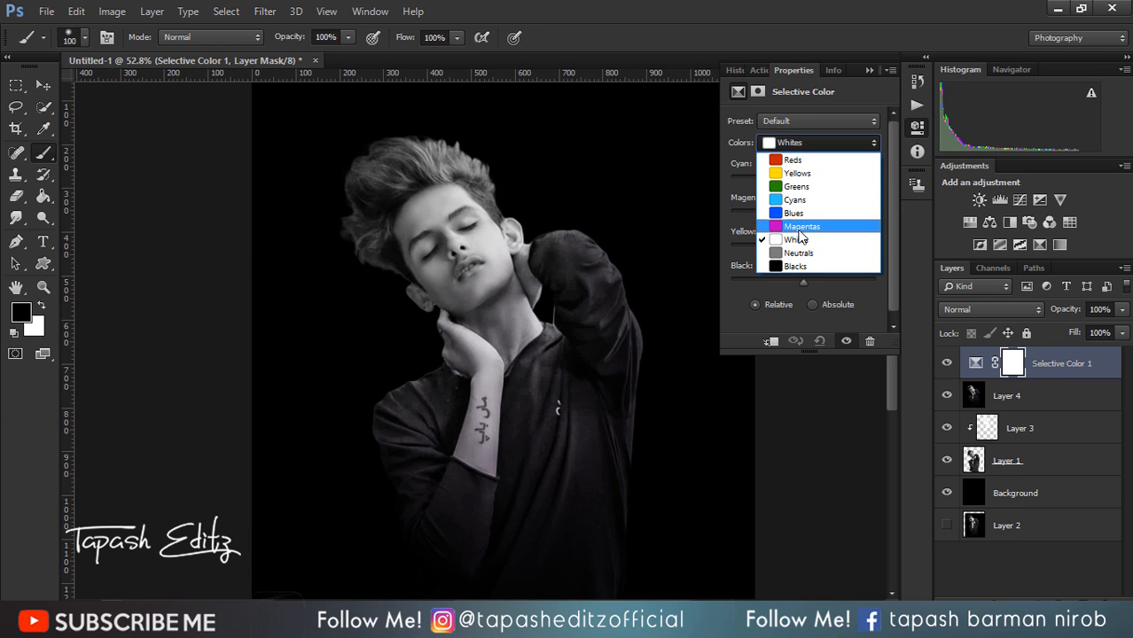
{"action": "left_click", "coordinate": [799, 227]}
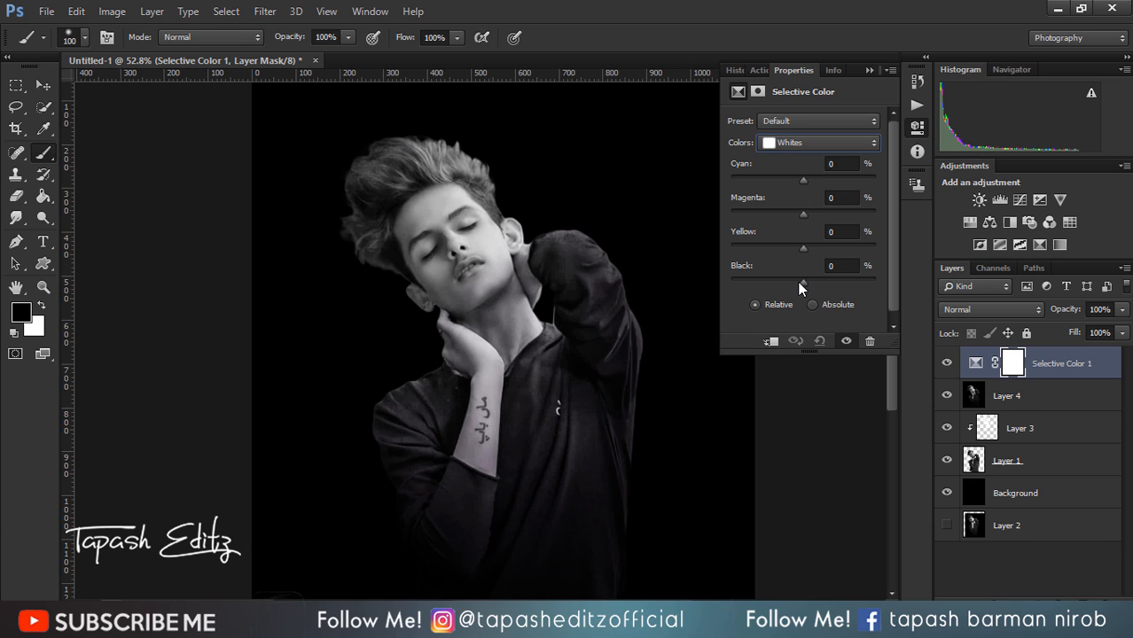
{"action": "left_click_drag", "start_coordinate": [801, 284], "coordinate": [719, 281]}
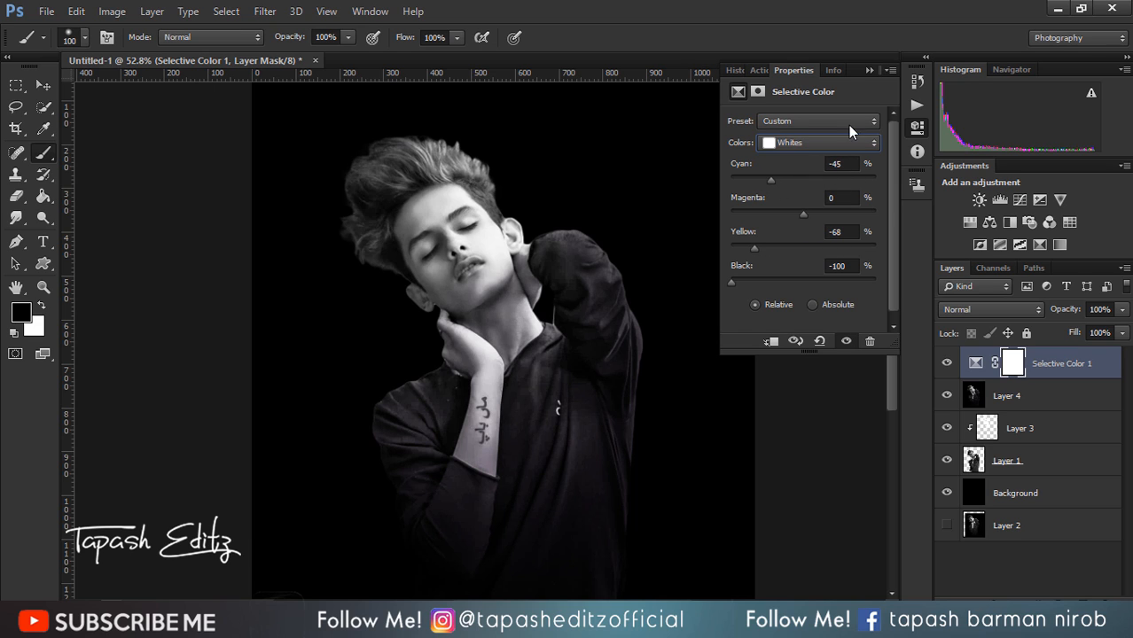
Merge the Selective Color adjustment down into Layer 4
{"action": "left_click", "coordinate": [869, 71]}
{"action": "right_click", "coordinate": [1055, 366]}
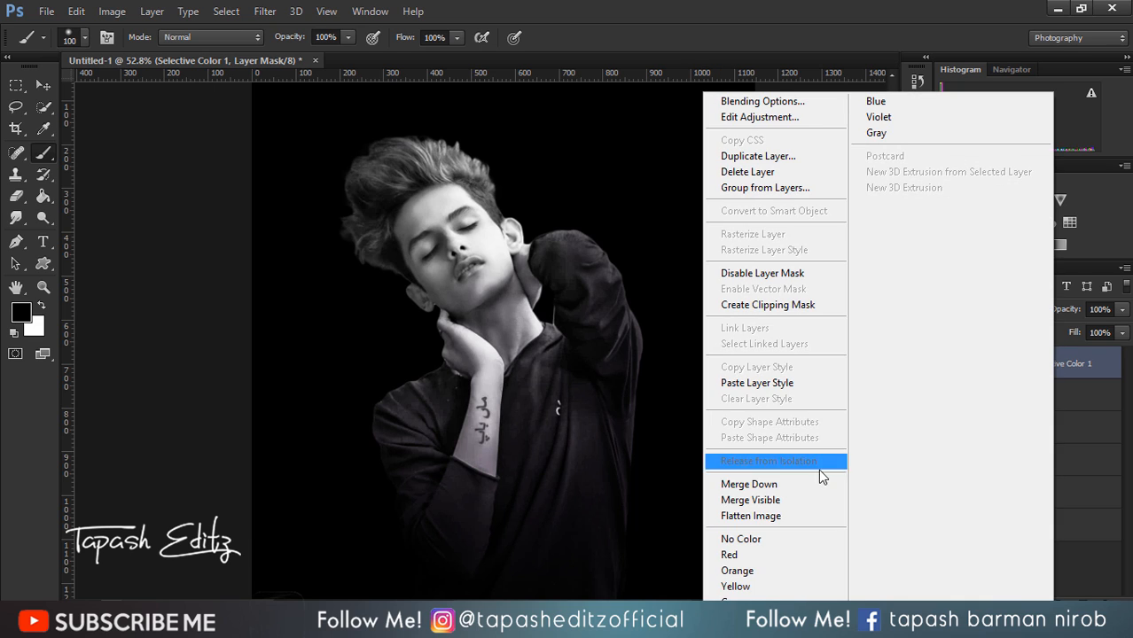
{"action": "left_click", "coordinate": [804, 481]}
Open the merged layer in the SkinFiner filter and expand the skin mask by sampling the face
{"action": "left_click", "coordinate": [266, 11]}
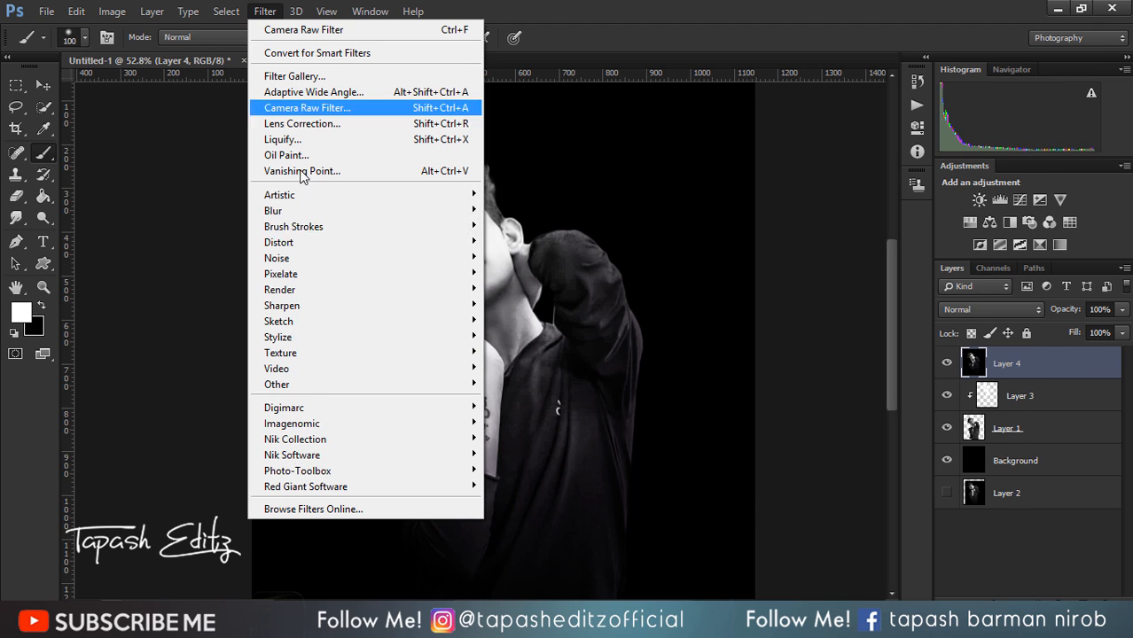
{"action": "mouse_move", "coordinate": [351, 456]}
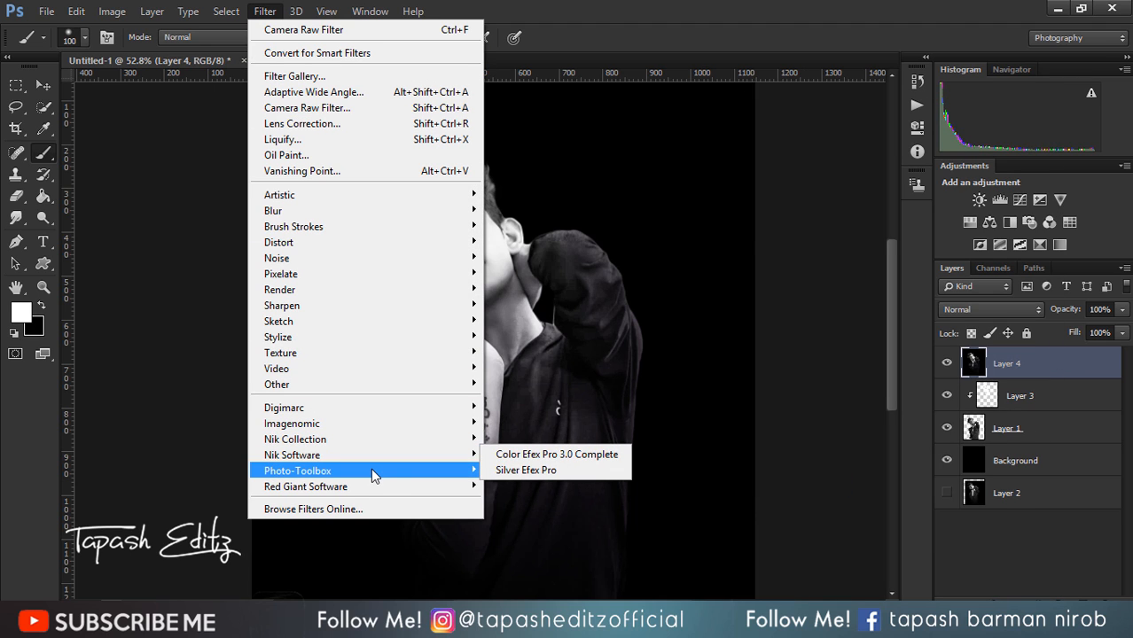
{"action": "mouse_move", "coordinate": [397, 471]}
{"action": "left_click", "coordinate": [504, 471]}
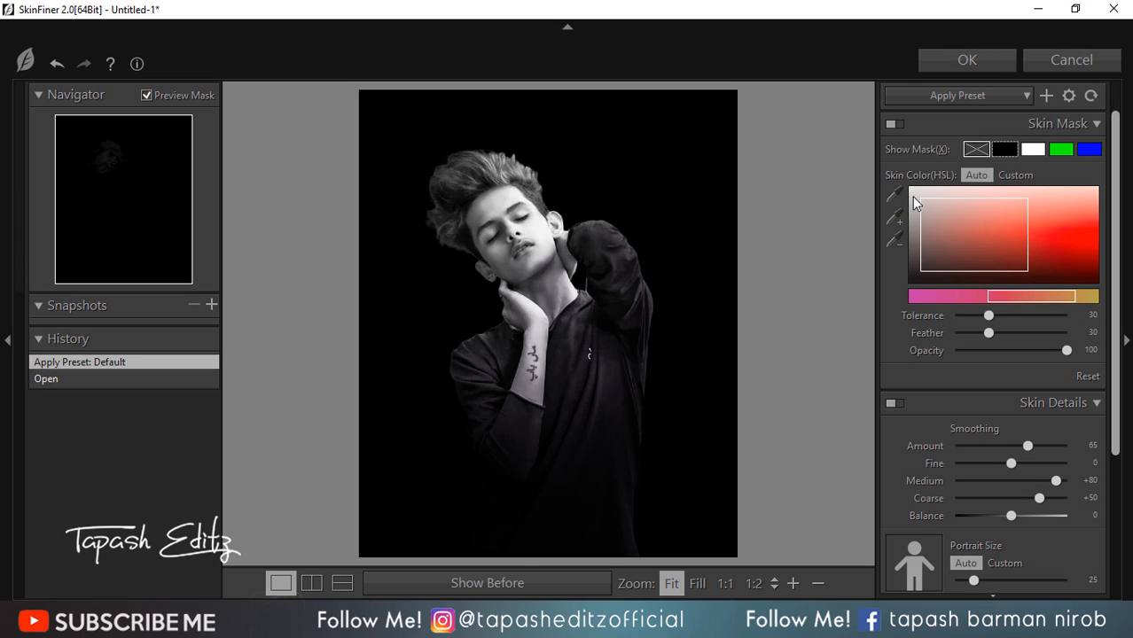
{"action": "left_click", "coordinate": [893, 219]}
{"action": "left_click", "coordinate": [511, 248]}
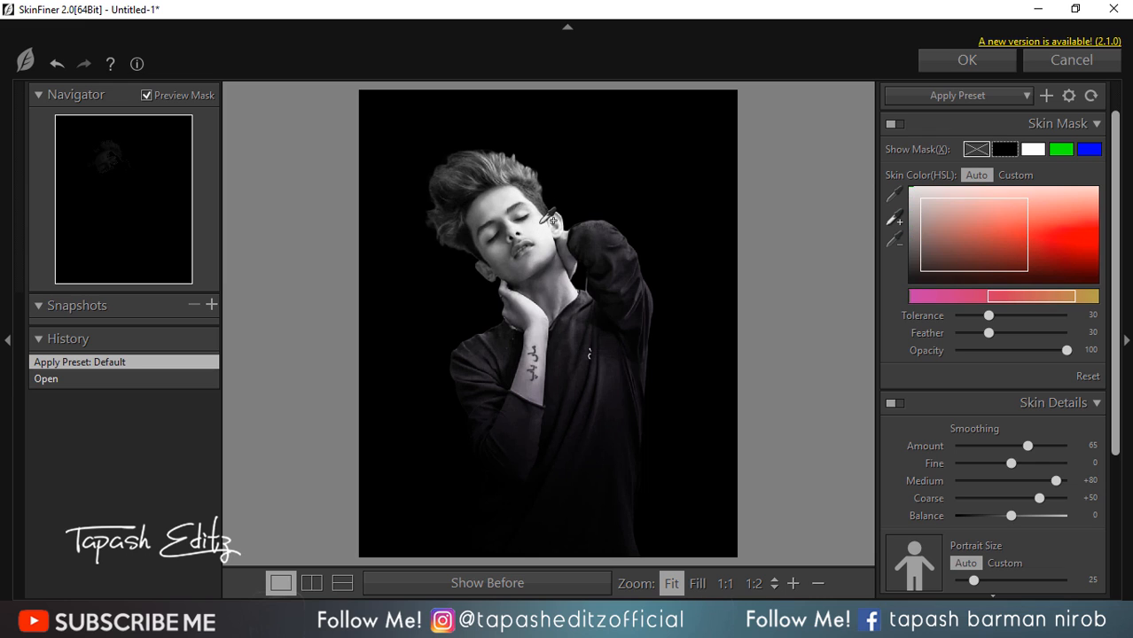
Set the Skin Tone Brightness to -2, raise the Skin Tone Highlight, and apply the skin retouching
{"action": "scroll", "coordinate": [1002, 481], "scroll_direction": "down", "scroll_amount": 5}
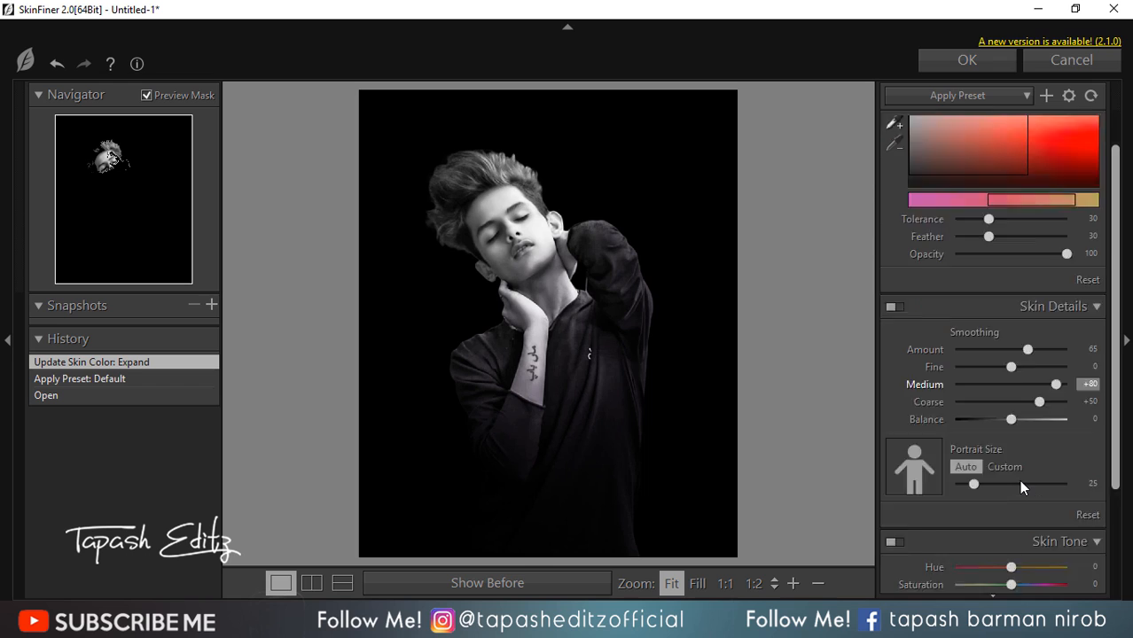
{"action": "mouse_move", "coordinate": [1011, 497]}
{"action": "left_mouse_down"}
{"action": "mouse_move", "coordinate": [1022, 497]}
{"action": "mouse_move", "coordinate": [1012, 497]}
{"action": "left_mouse_up"}
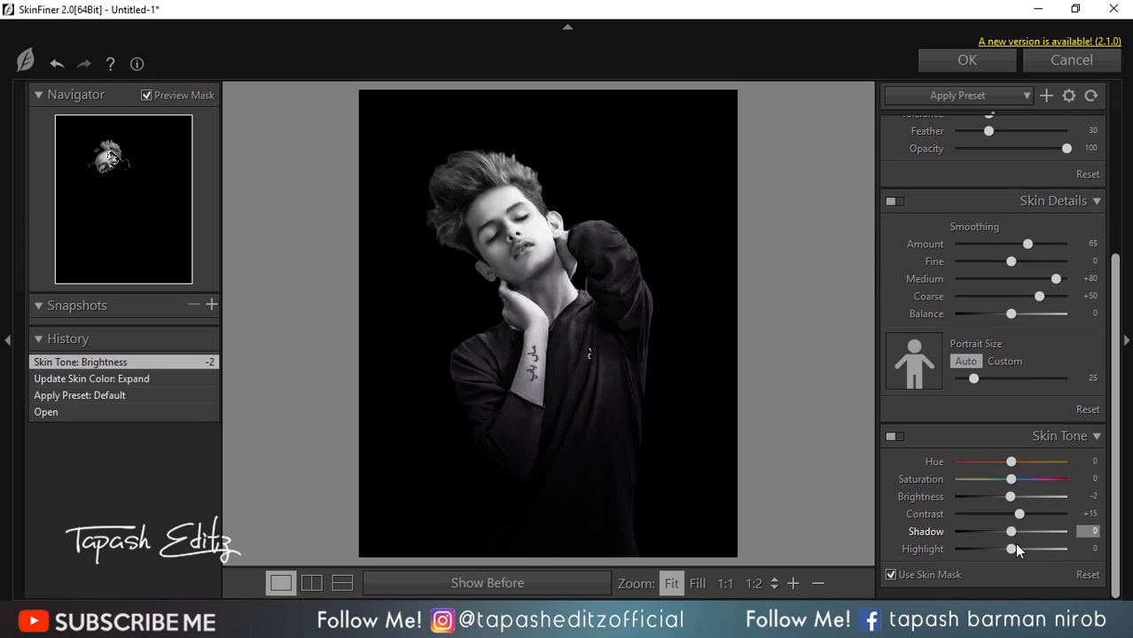
{"action": "left_click_drag", "start_coordinate": [1011, 548], "coordinate": [1053, 548]}
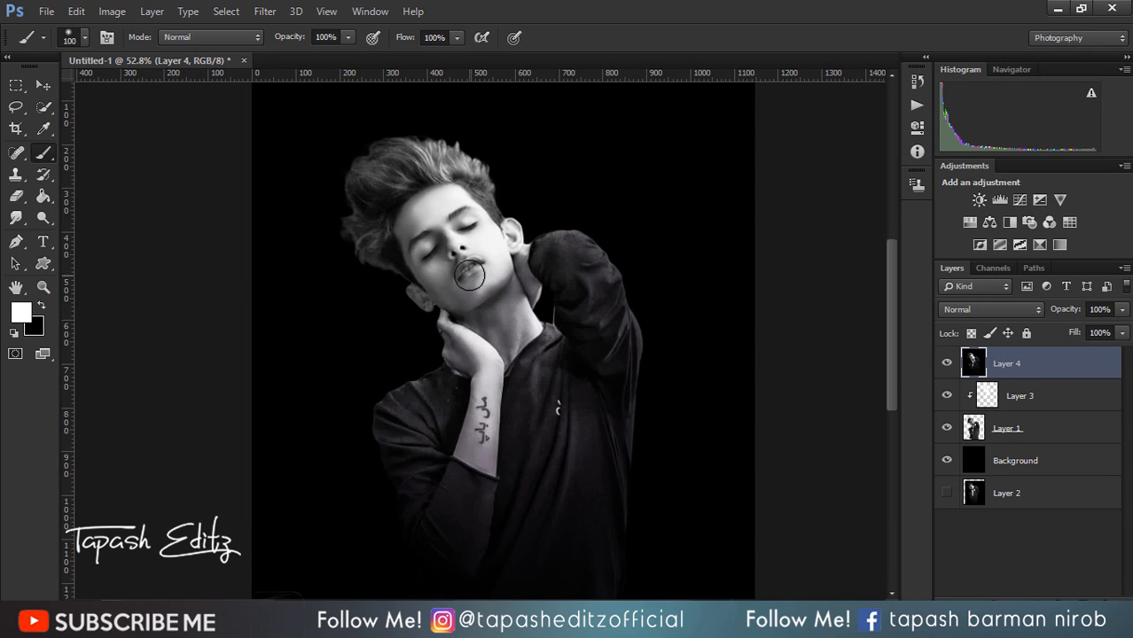
{"action": "scroll", "coordinate": [468, 274], "scroll_direction": "down", "scroll_amount": 2}
{"action": "scroll", "coordinate": [468, 275], "scroll_direction": "down", "scroll_amount": 1}
{"action": "scroll", "coordinate": [468, 275], "scroll_direction": "up", "scroll_amount": 2}
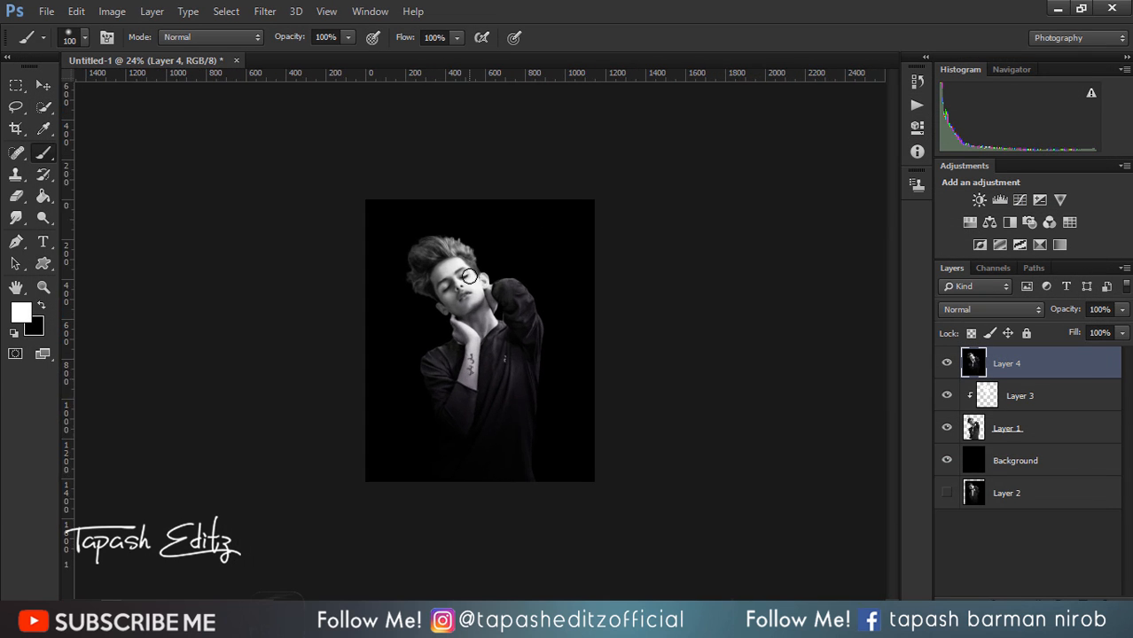